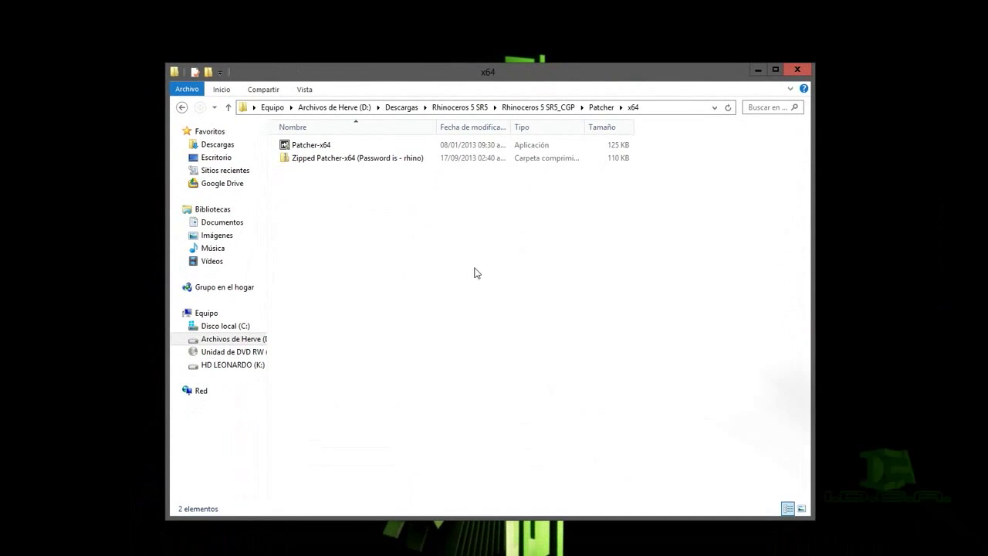
Go up to the Rhinoceros 5 SR5 folder and open the grasshopper_0.9.61.0 installer package
key("alt+Up")
key("alt+Up")
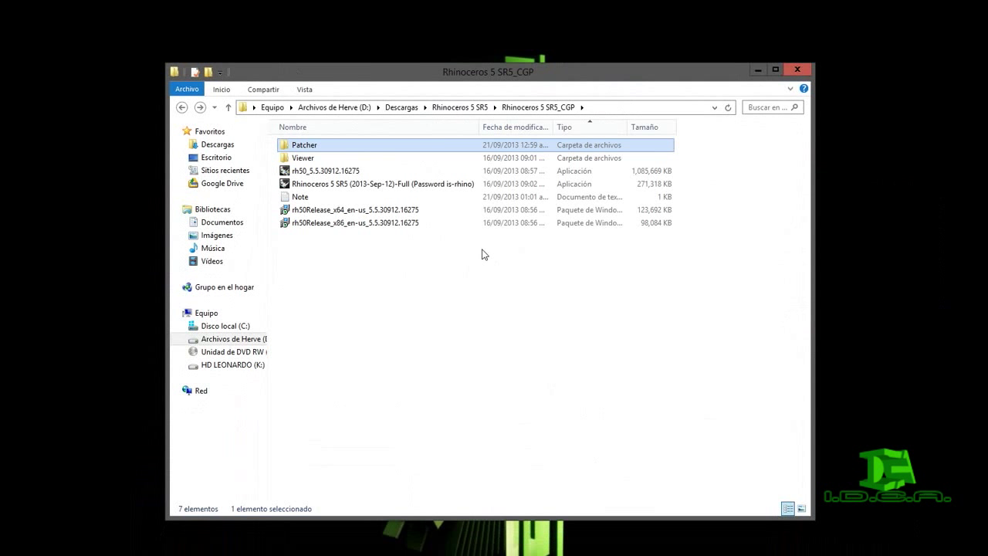
key("alt+Up")
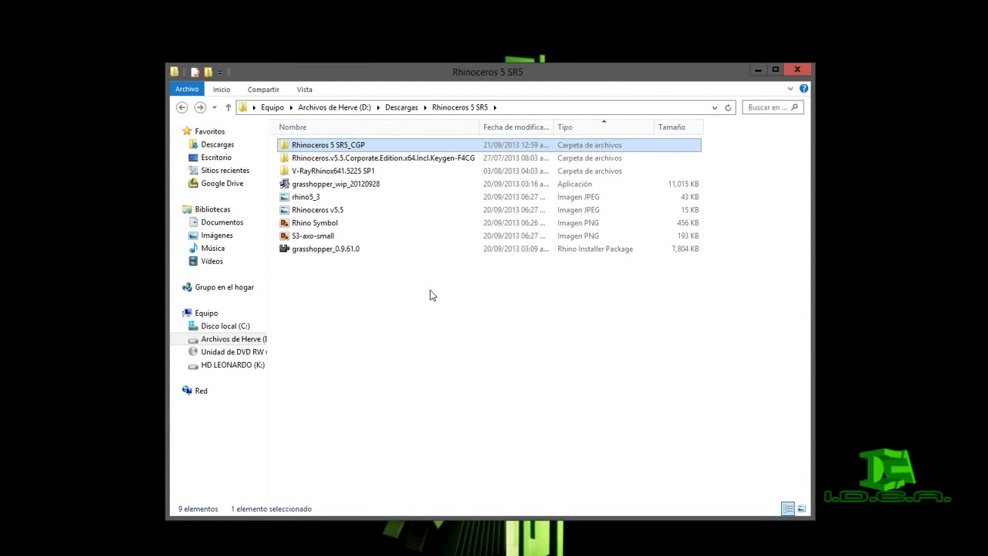
left_click(343, 252)
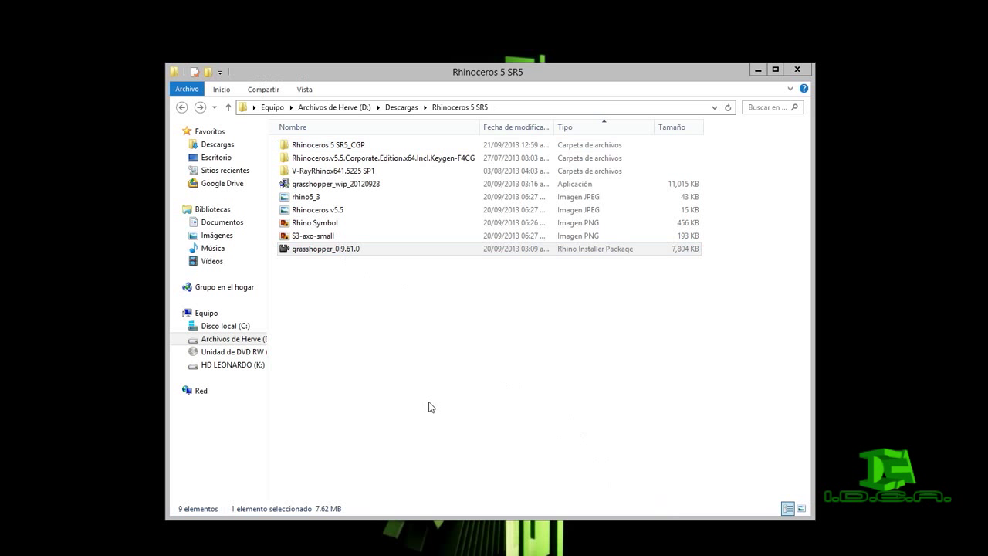
left_click(392, 360)
left_click(338, 189)
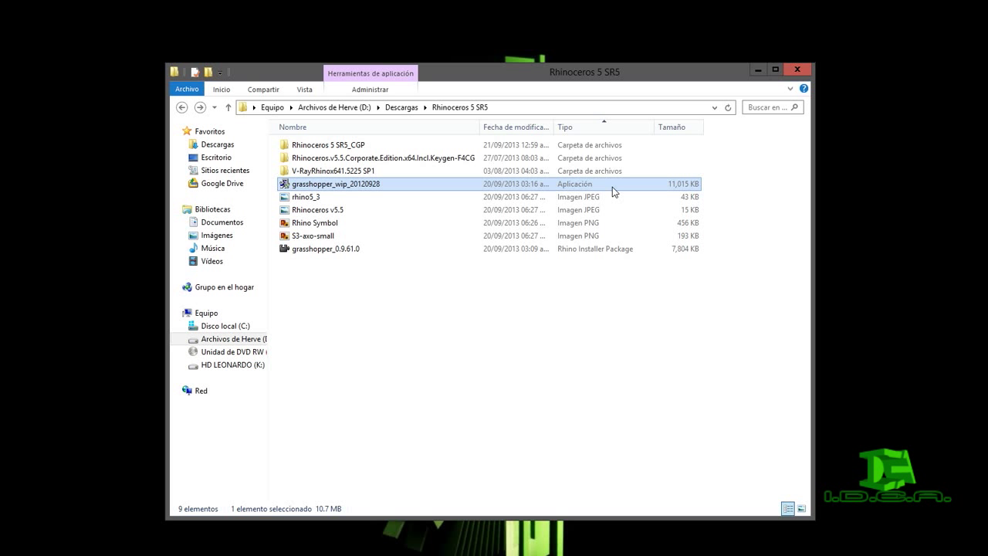
left_click(319, 254)
double_click(319, 251)
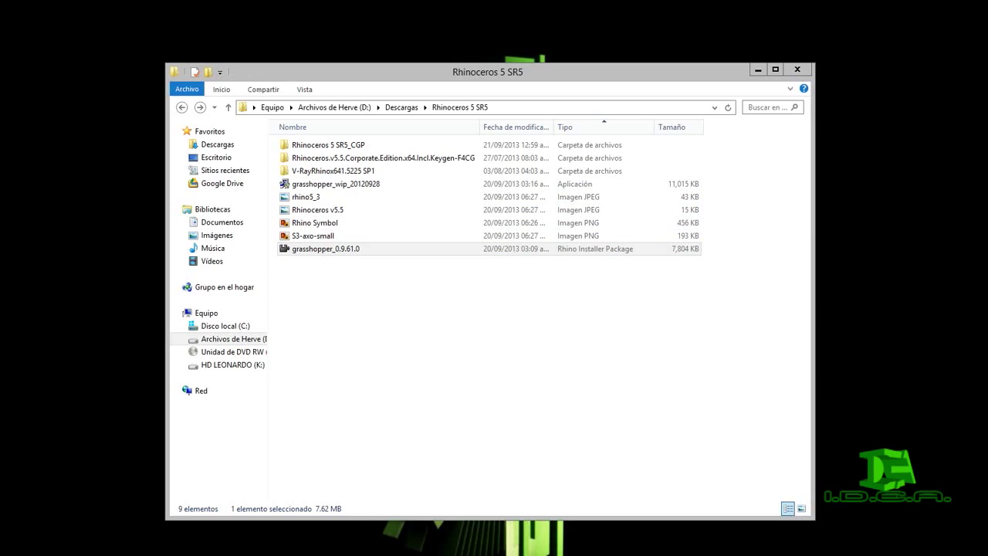
Return to Chrome's grasshopper search results and open the 'Download - Grasshopper' result
key("alt+Tab")
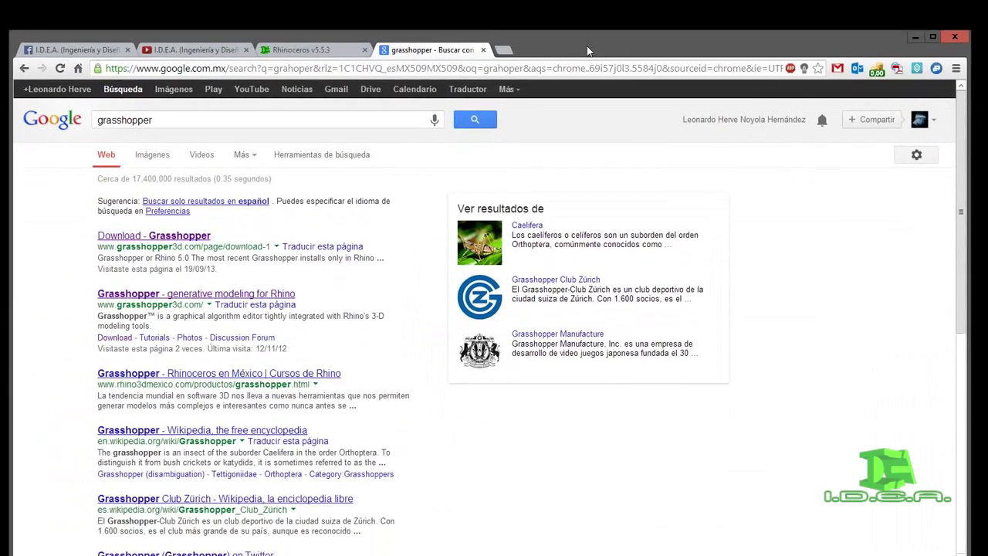
left_click_drag(587, 51, 588, 28)
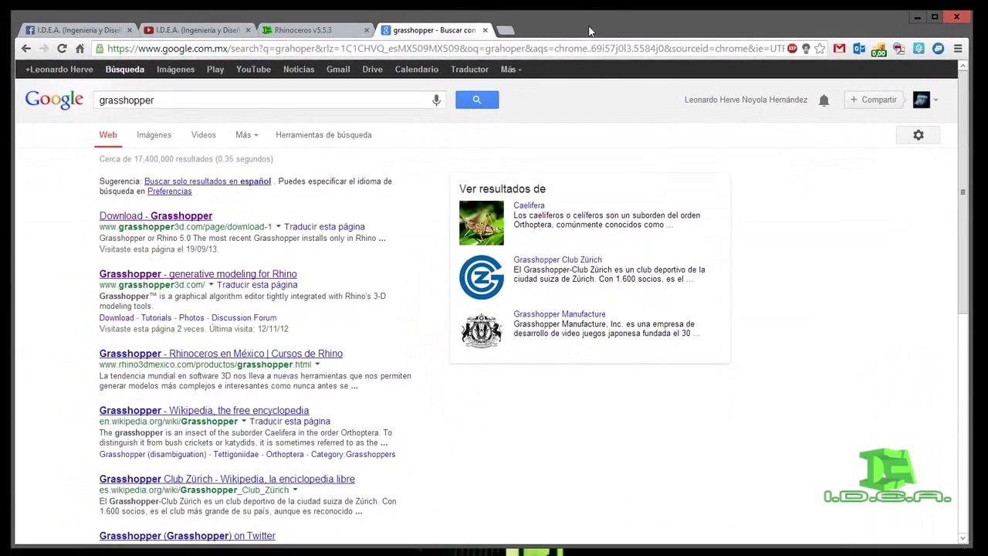
double_click(145, 102)
left_click(68, 231)
left_click(194, 219)
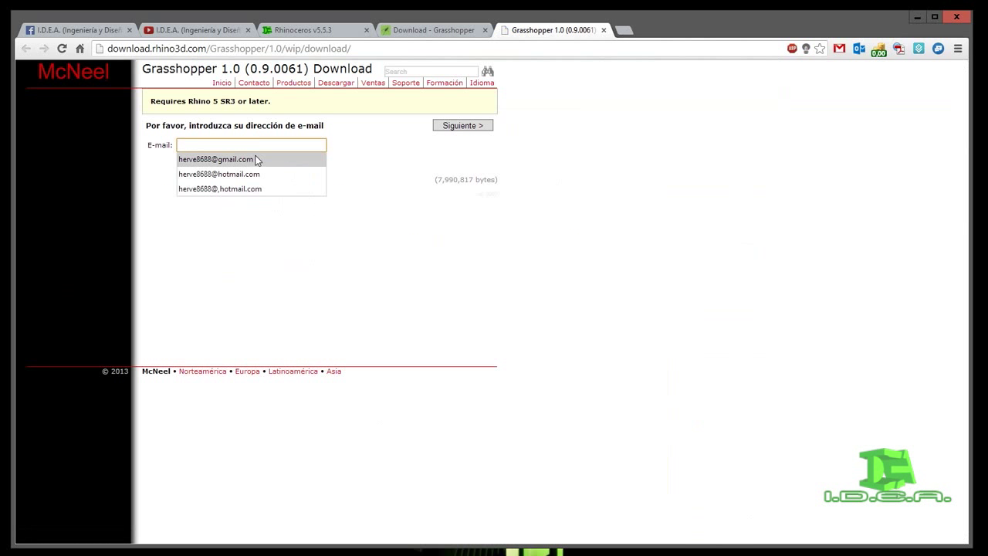
Submit a saved e-mail address and start downloading grasshopper_0.9.61.0.rhi
left_click(254, 159)
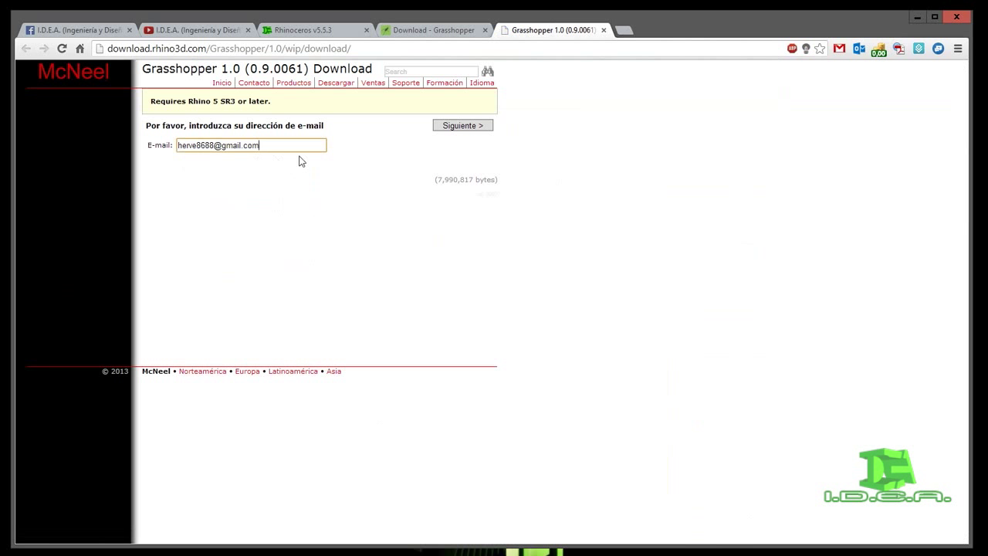
left_click(454, 131)
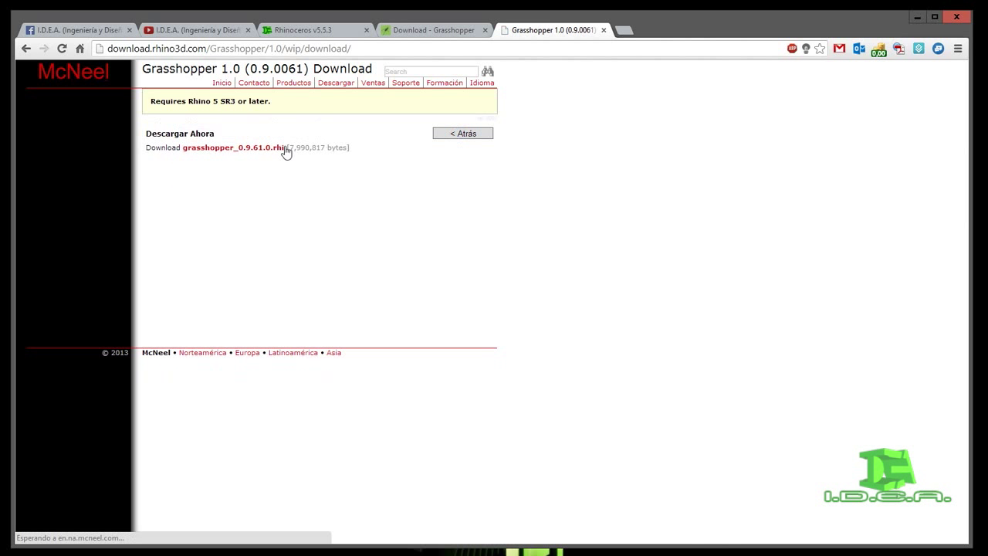
left_click(215, 149)
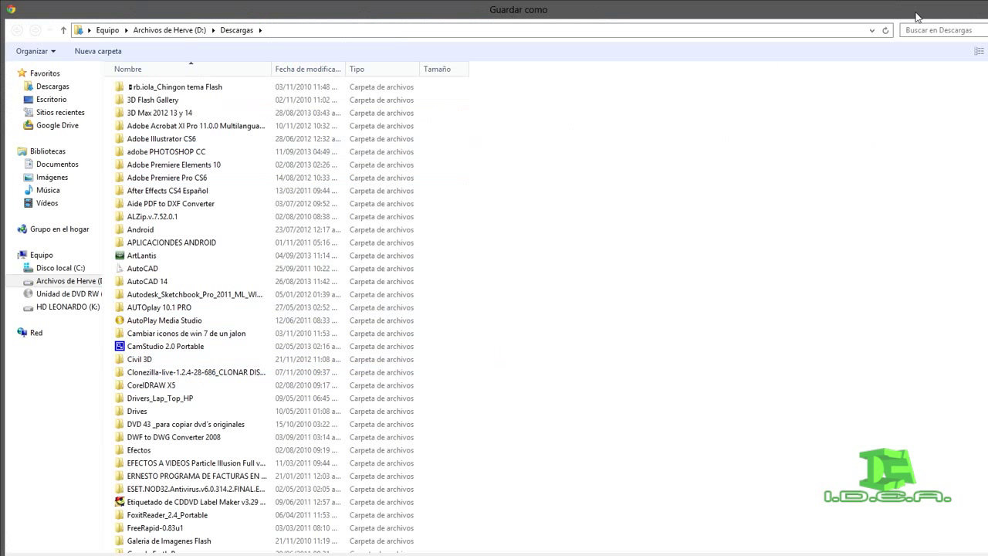
Cancel the Guardar como save dialog and check the download link's options
double_click(768, 11)
left_click_drag(302, 21, 508, 91)
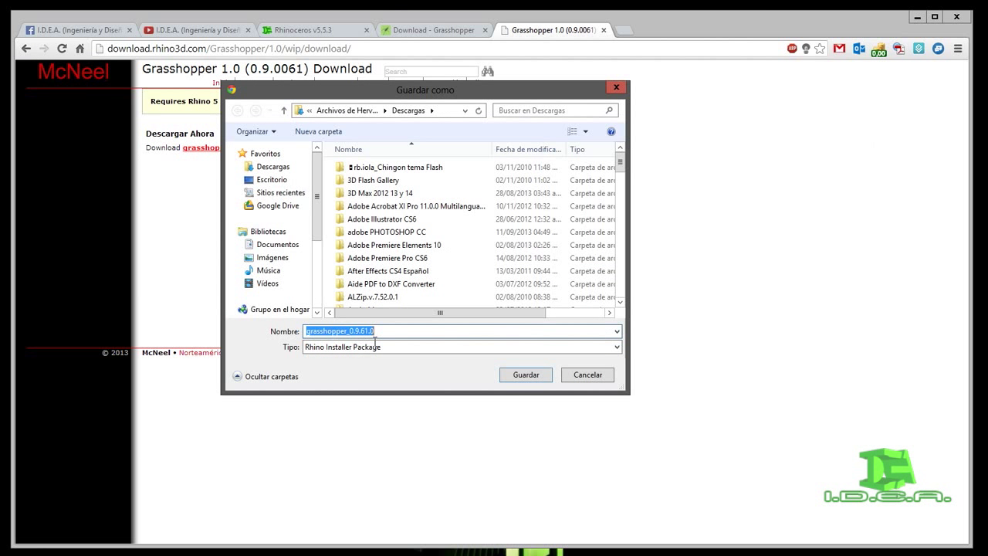
left_click(587, 374)
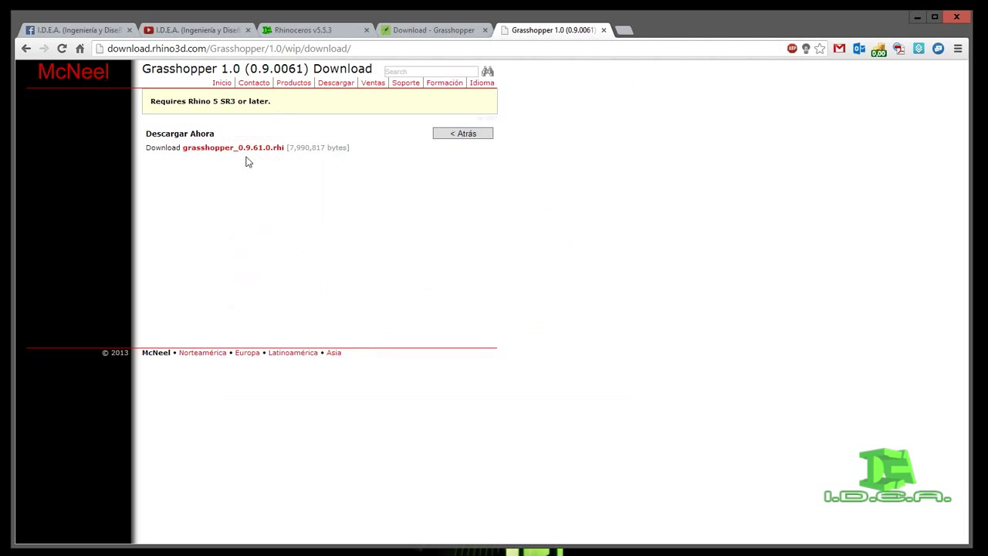
left_click(371, 51)
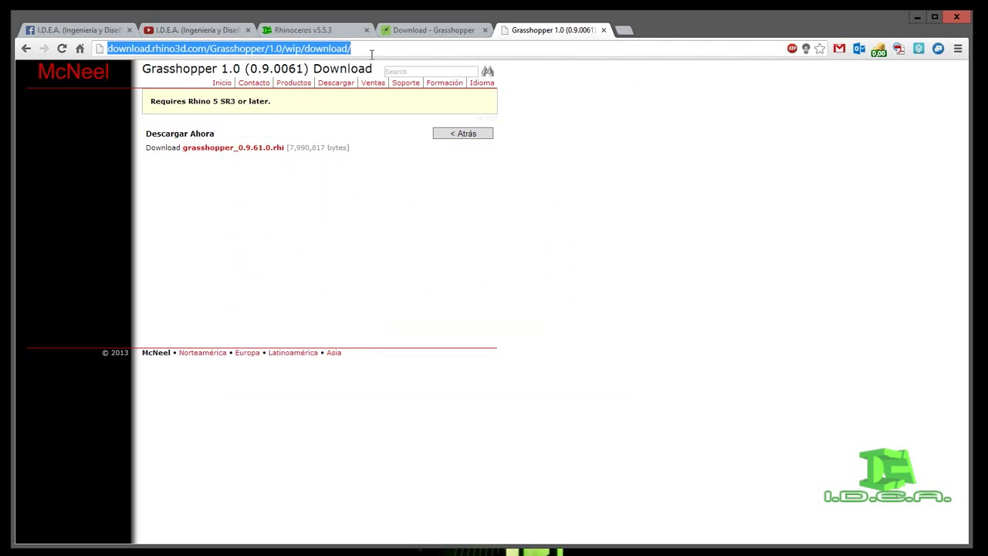
right_click(271, 149)
left_click(221, 190)
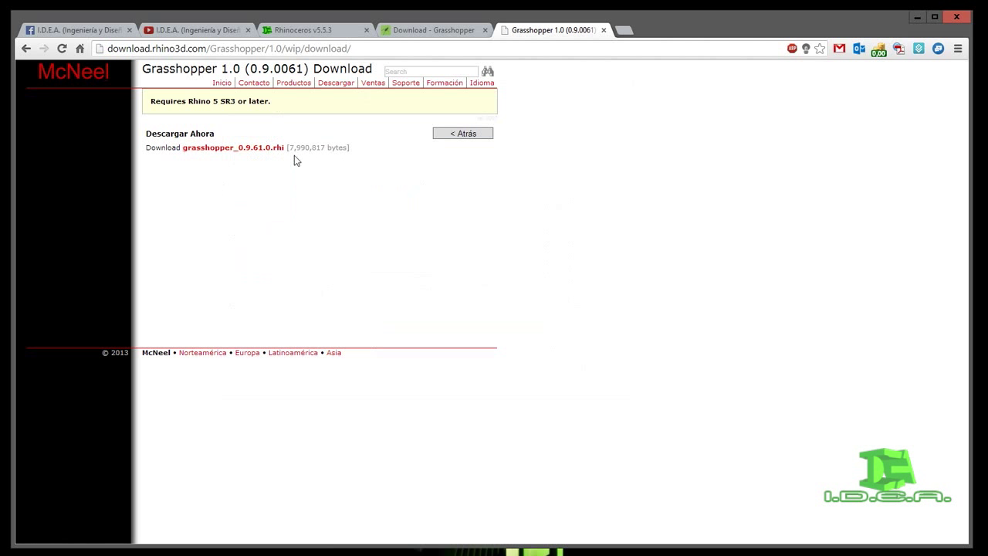
Review the Rhinoceros v5.5.3 blog post, then the Grasshopper and McNeel download tabs
left_click(291, 31)
scroll(660, 203, "up", 4)
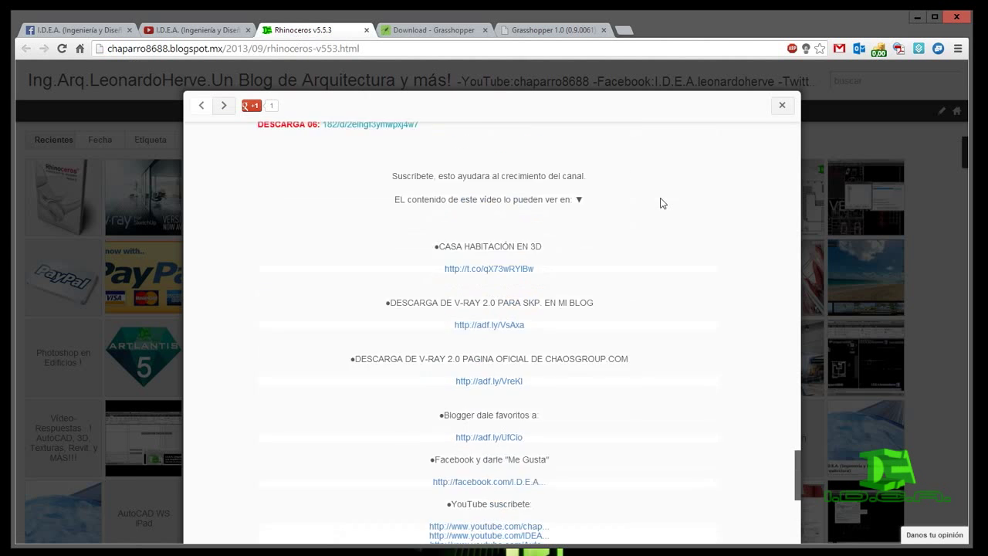
scroll(615, 208, "up", 6)
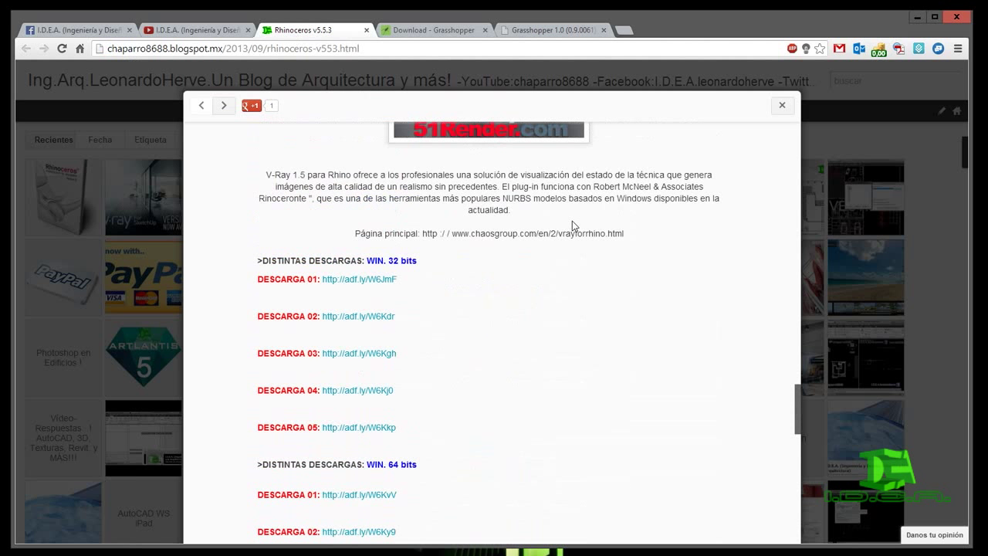
scroll(572, 221, "up", 10)
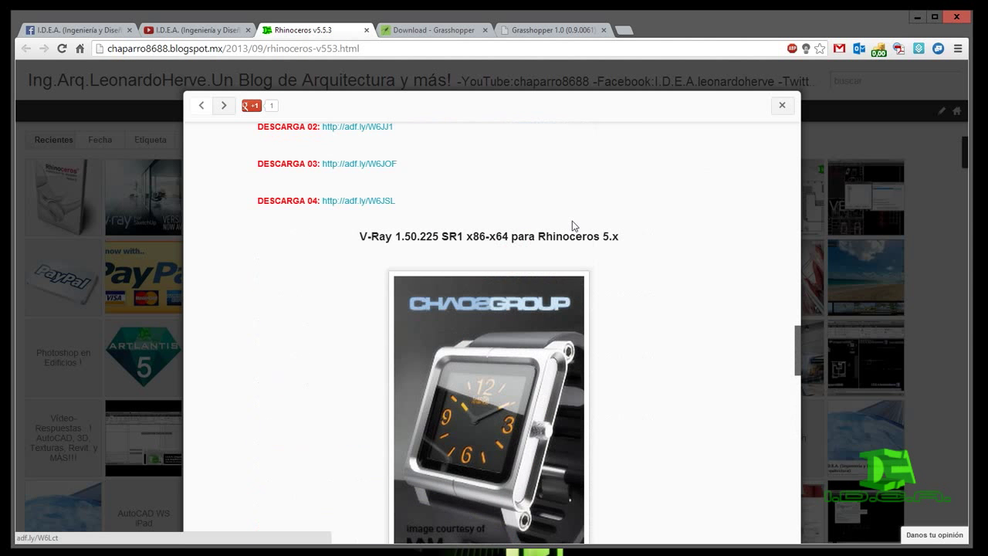
scroll(572, 221, "up", 10)
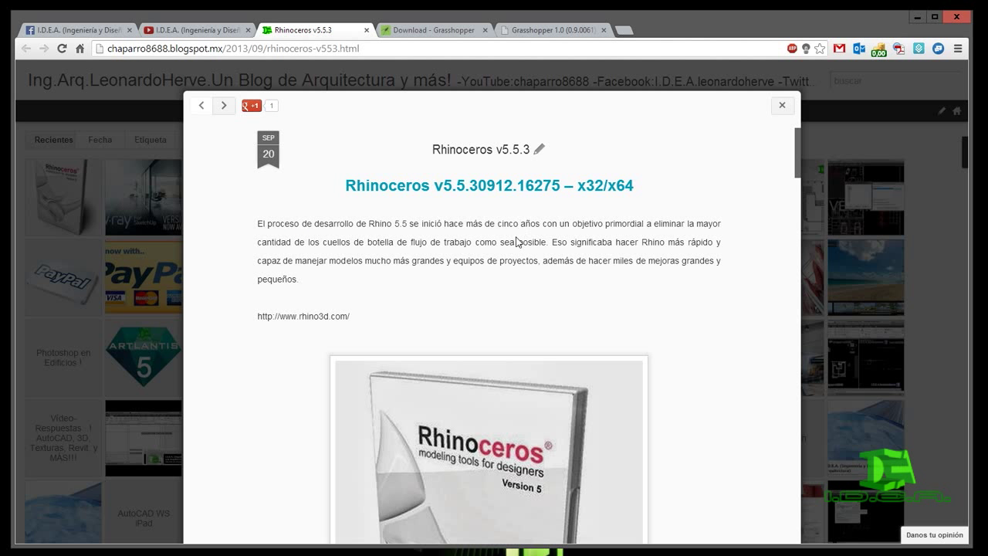
left_click(439, 29)
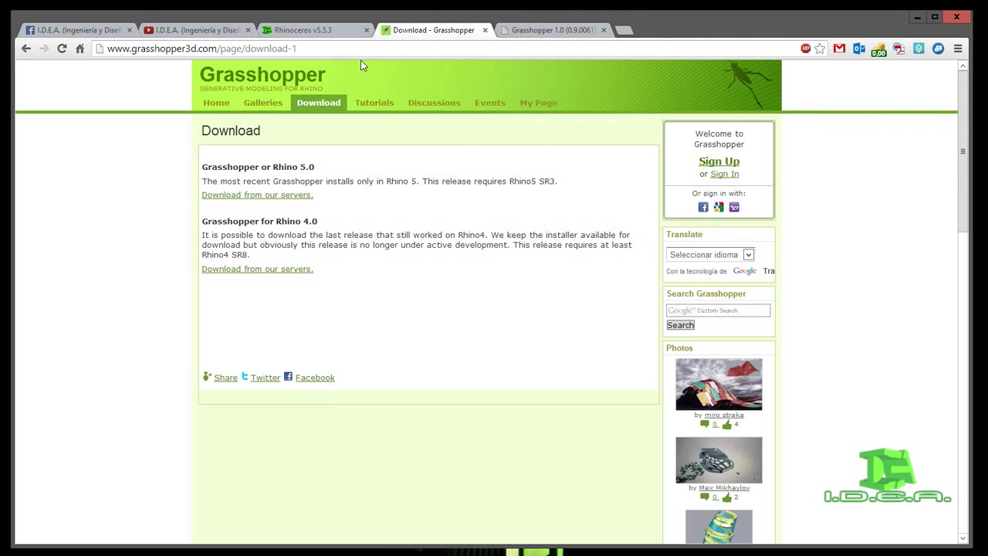
left_click(532, 31)
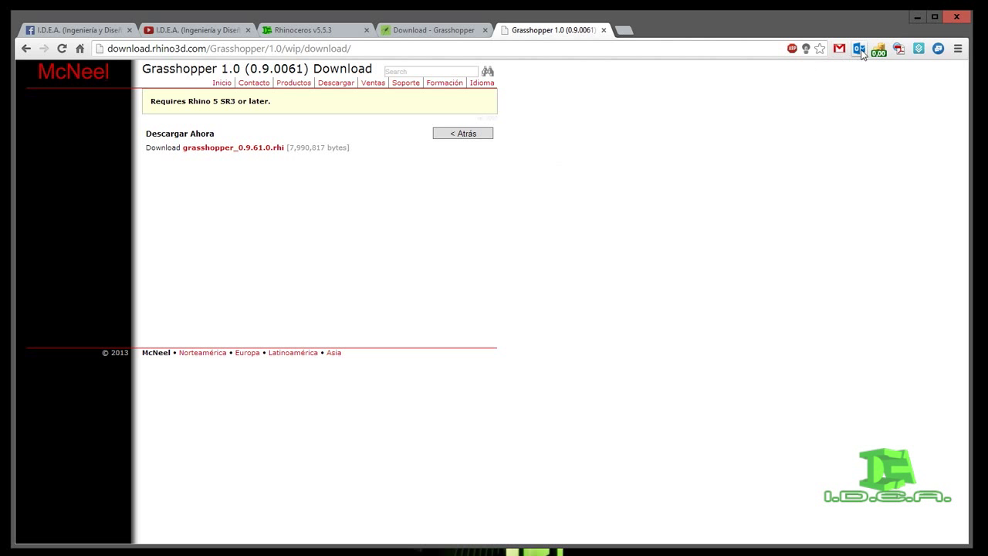
Install Grasshopper for Rhino 5.0 from the grasshopper_0.9.61.0 package for 'Just Me'
left_click(917, 17)
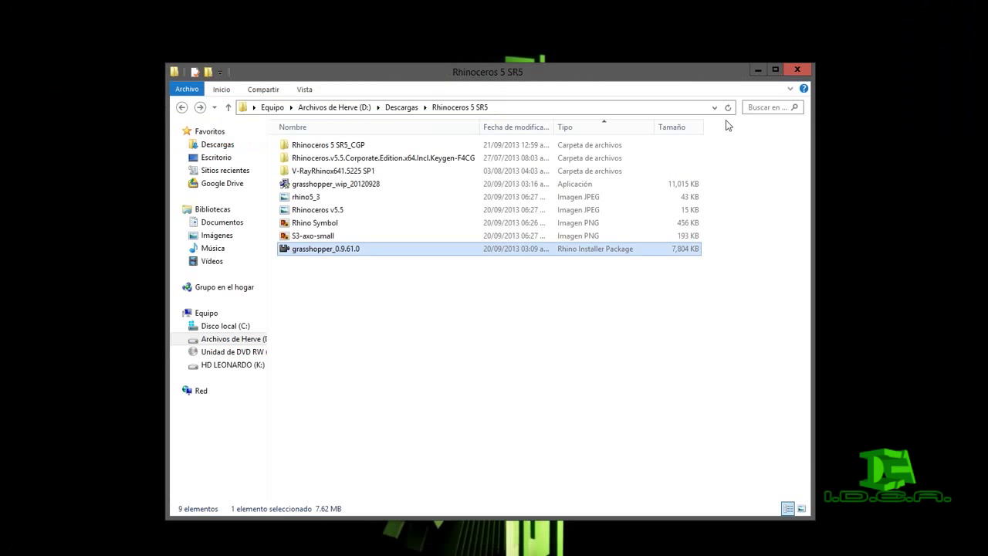
left_click(349, 290)
left_click(332, 250)
double_click(312, 250)
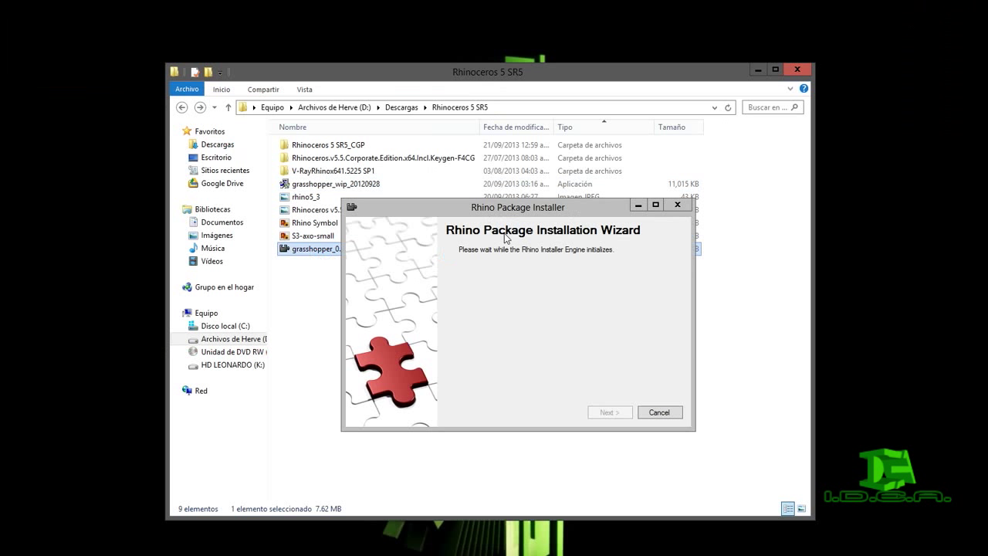
left_click_drag(501, 213, 429, 226)
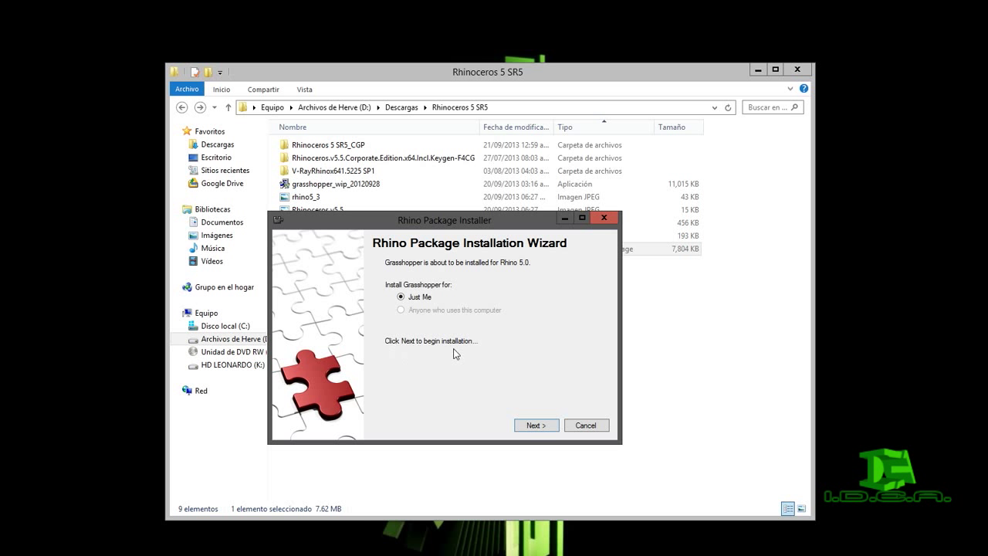
left_click(543, 426)
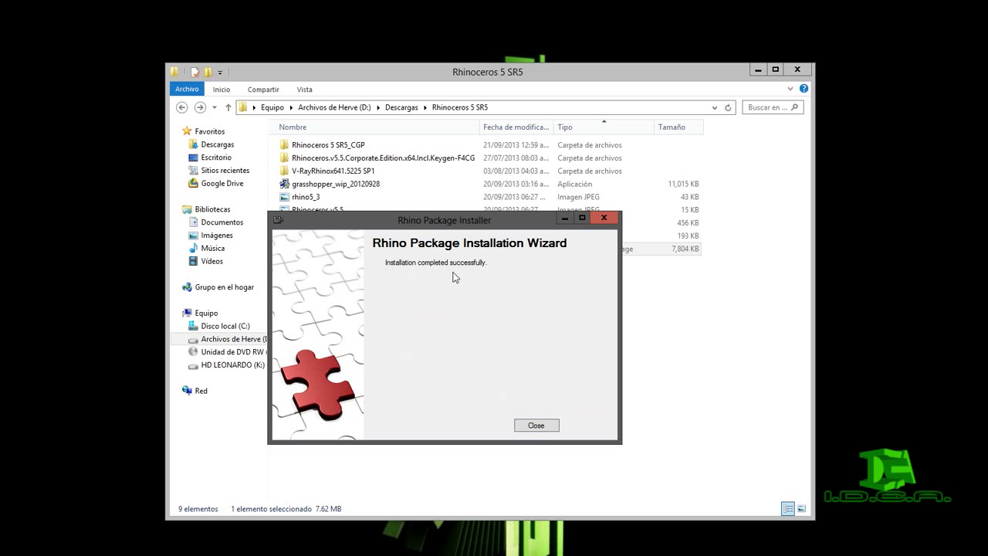
left_click(545, 426)
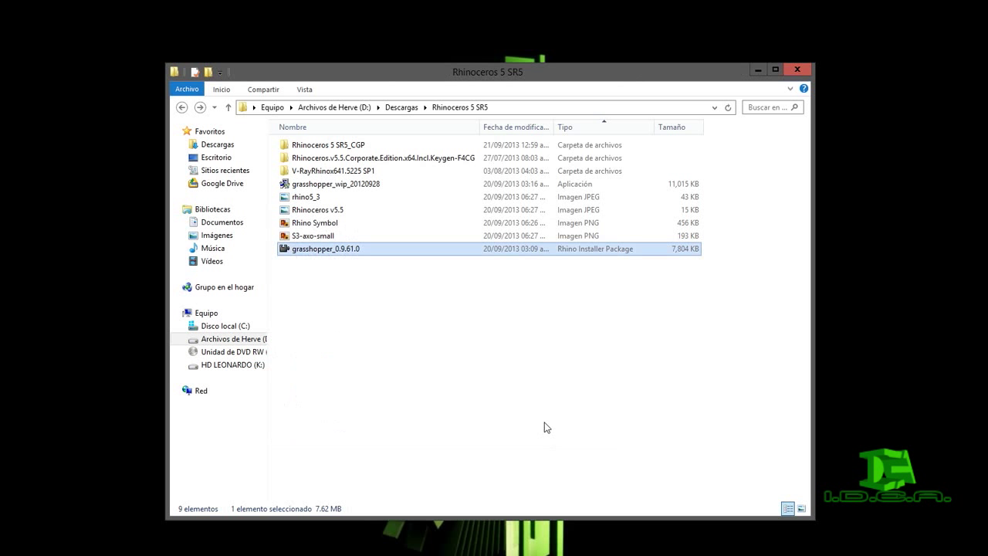
left_click(437, 377)
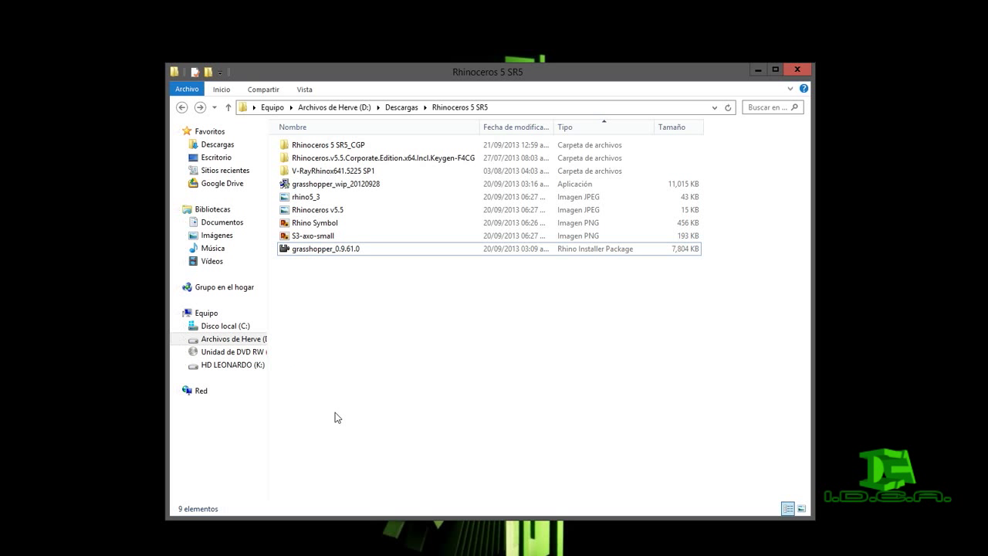
Launch Rhinoceros 5 (64-bit) and start Grasshopper with the 'Gra' command
key("super")
scroll(302, 321, "down", 2)
left_click(926, 381)
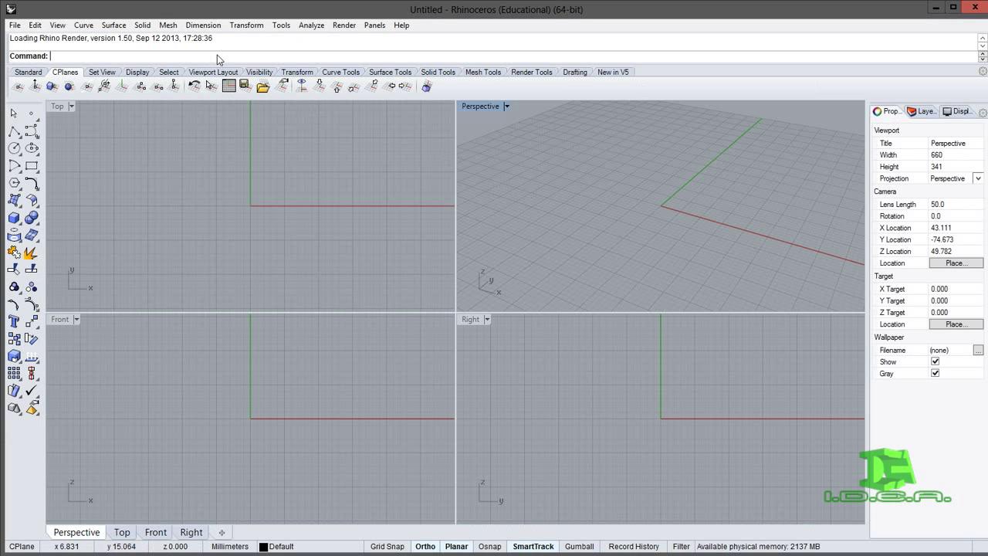
type("Grasshopper")
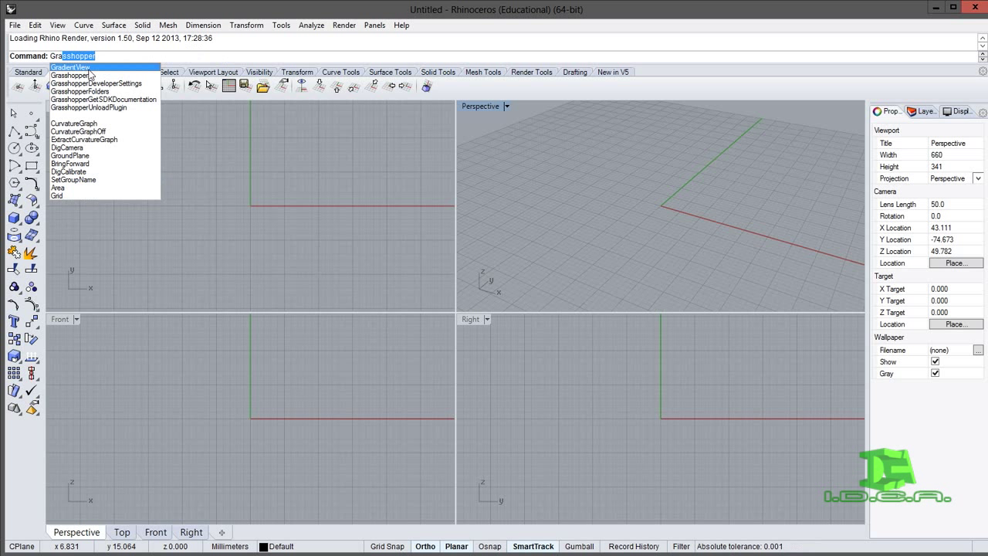
left_click(86, 75)
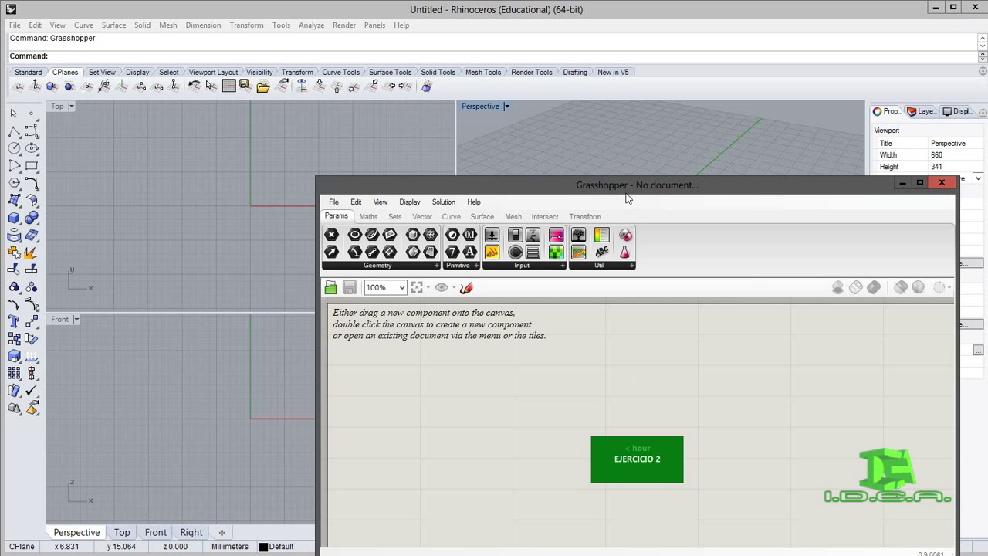
left_click_drag(625, 191, 595, 131)
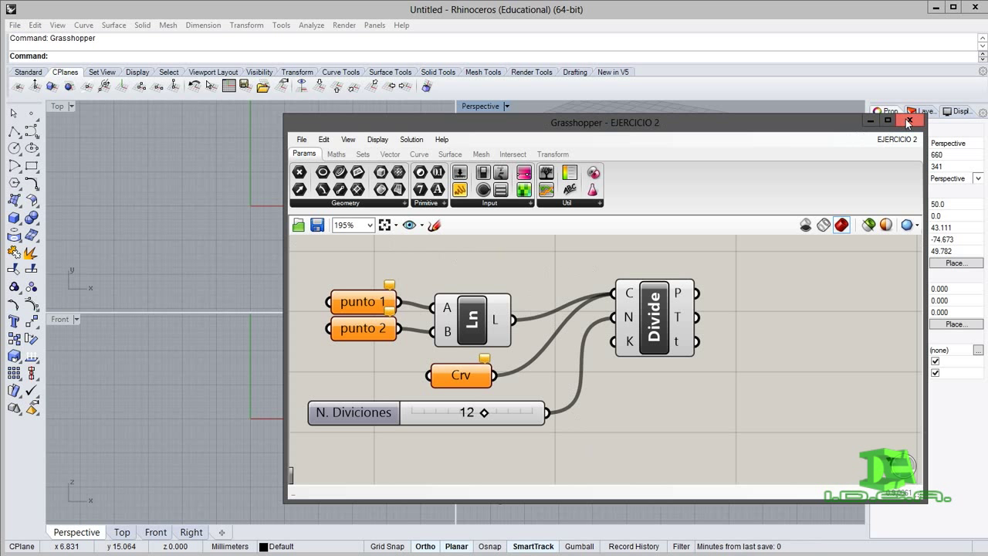
Open recent file EJERCICIO 2.3dm, orbit the Perspective view, then close the Grasshopper editor
left_click(868, 120)
left_click(17, 25)
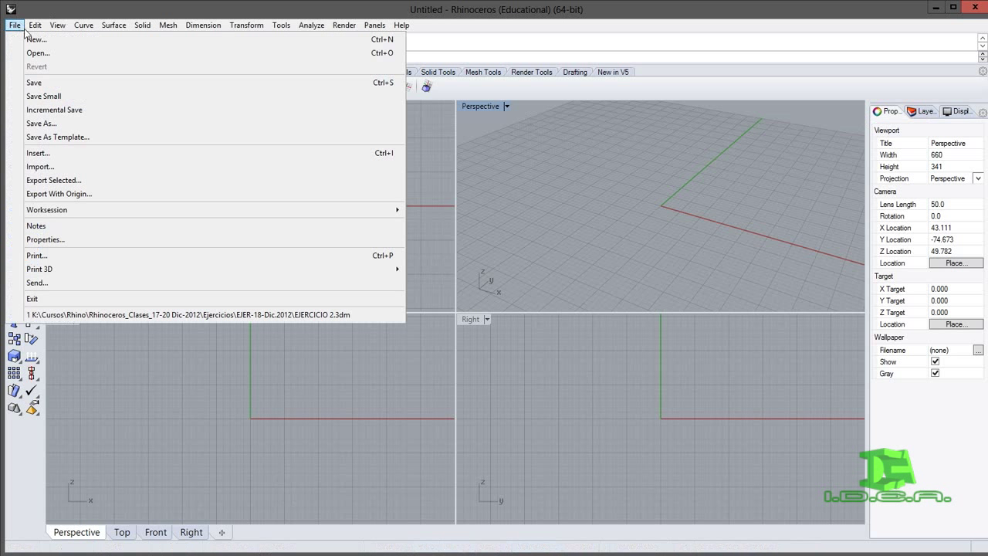
left_click(141, 315)
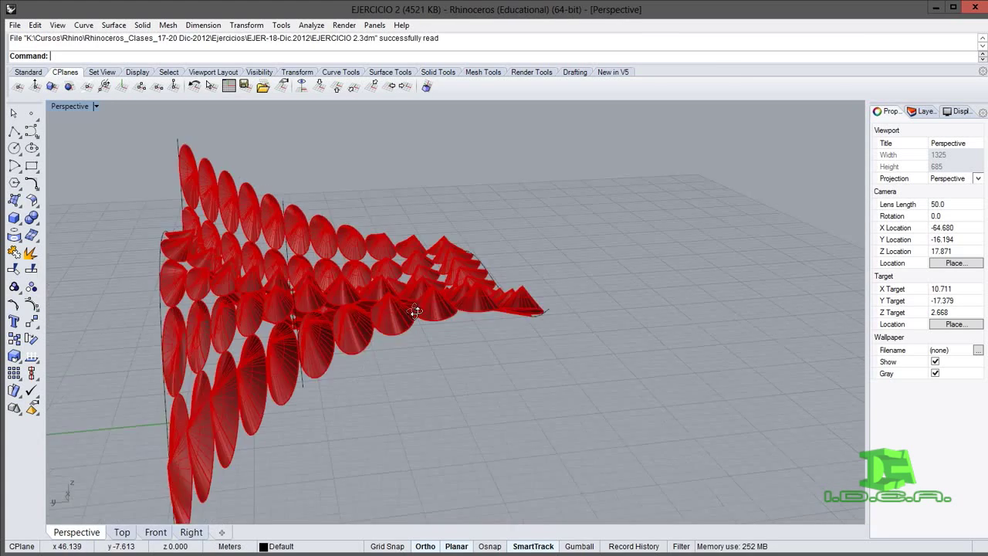
right_click_drag(414, 311, 322, 284)
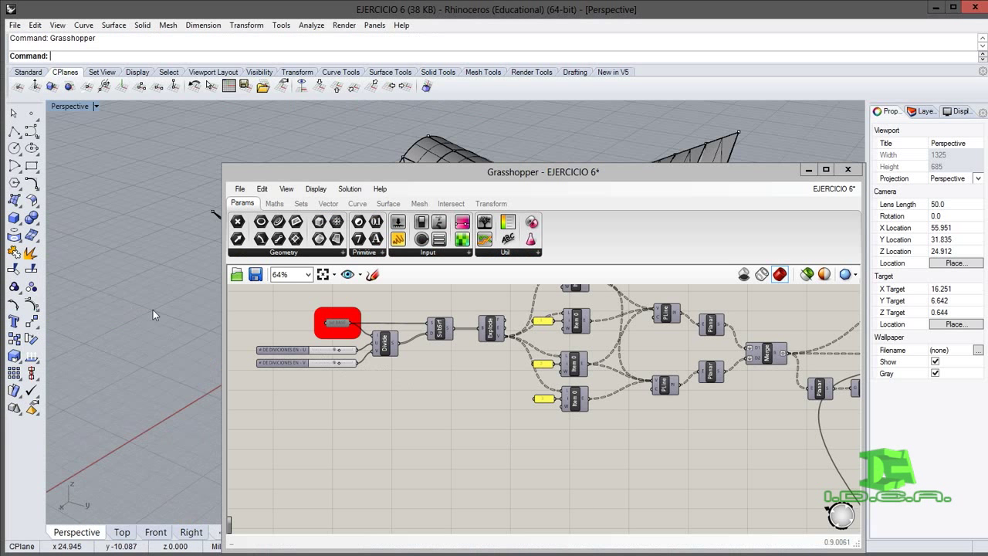
left_click_drag(541, 172, 528, 290)
left_click_drag(417, 290, 488, 188)
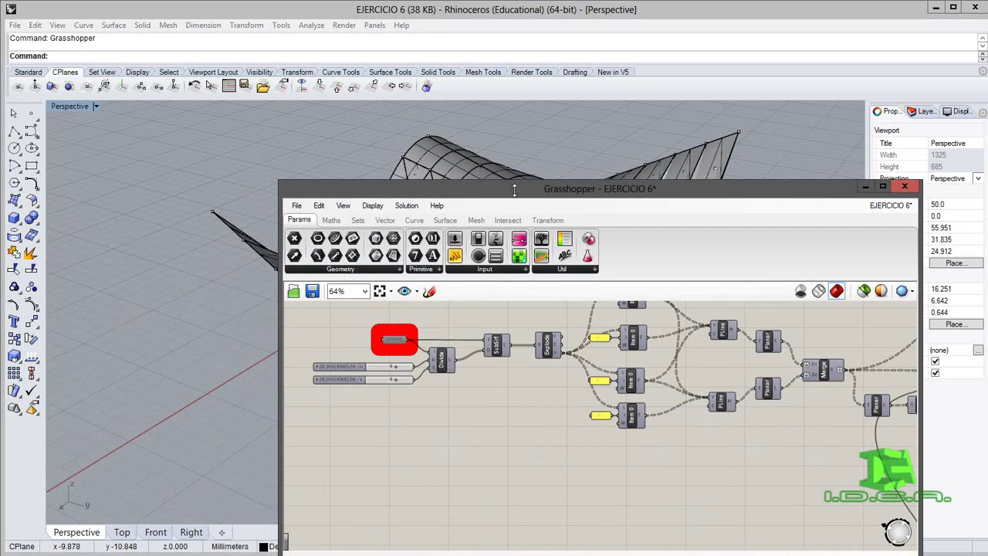
left_click(902, 187)
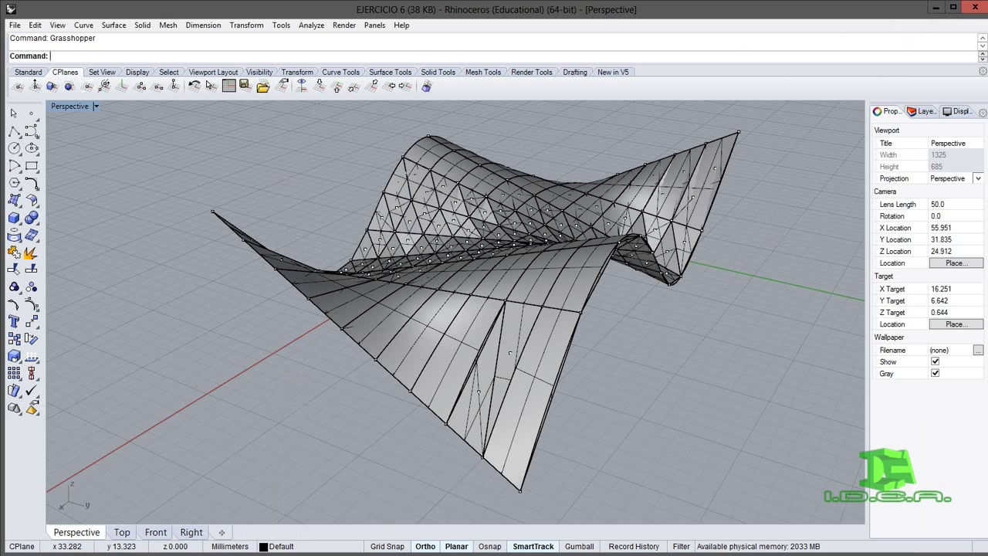
key("alt+Tab")
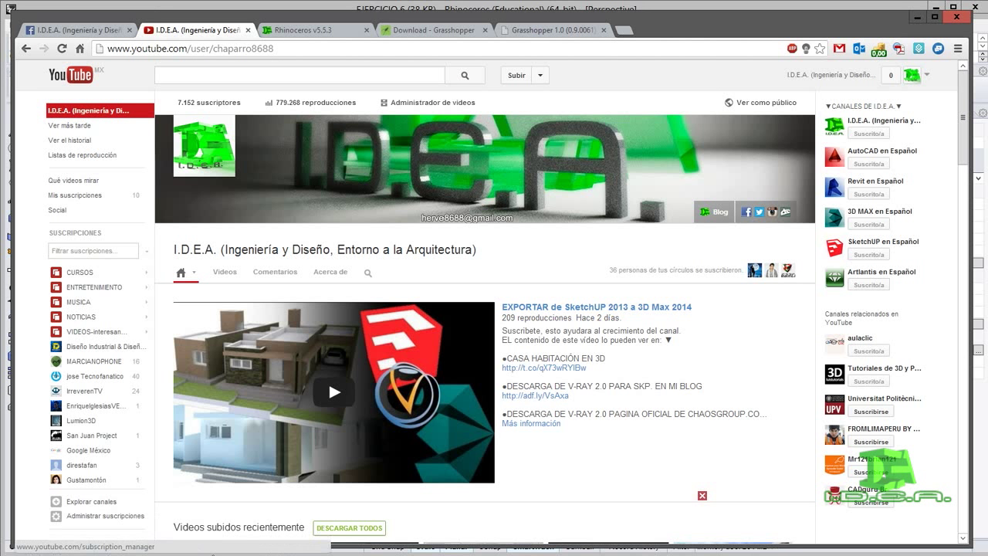
mouse_move(648, 430)
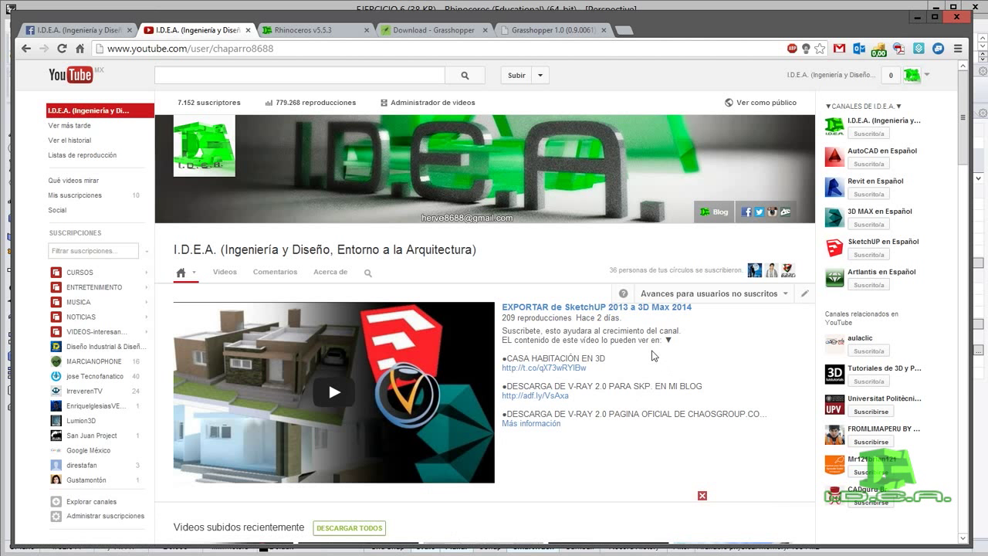
scroll(624, 330, "down", 7)
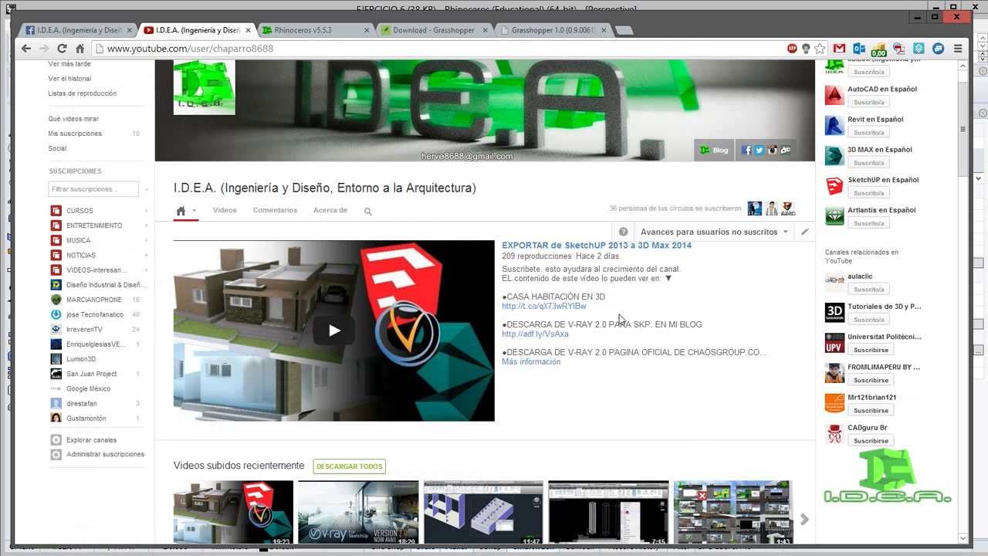
scroll(397, 319, "down", 1)
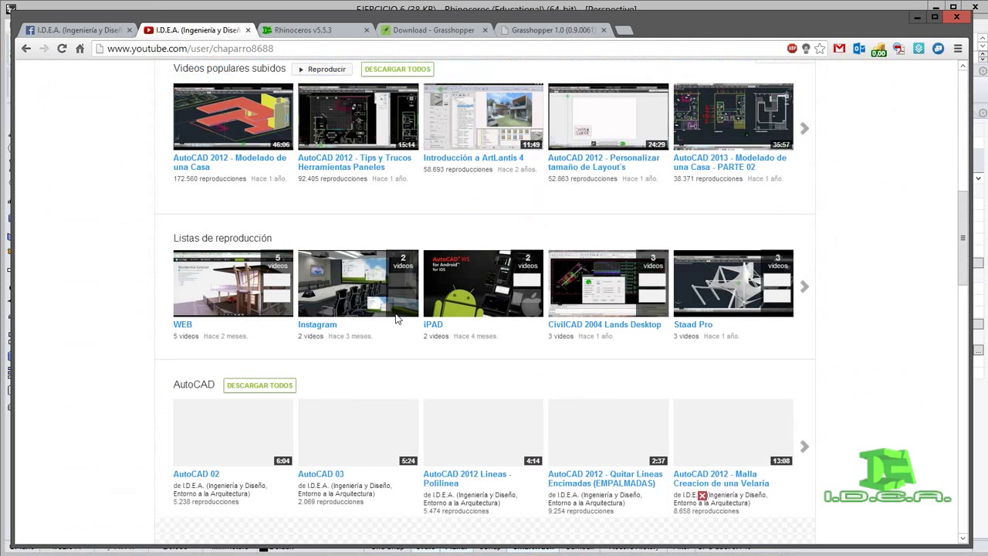
scroll(131, 310, "down", 3)
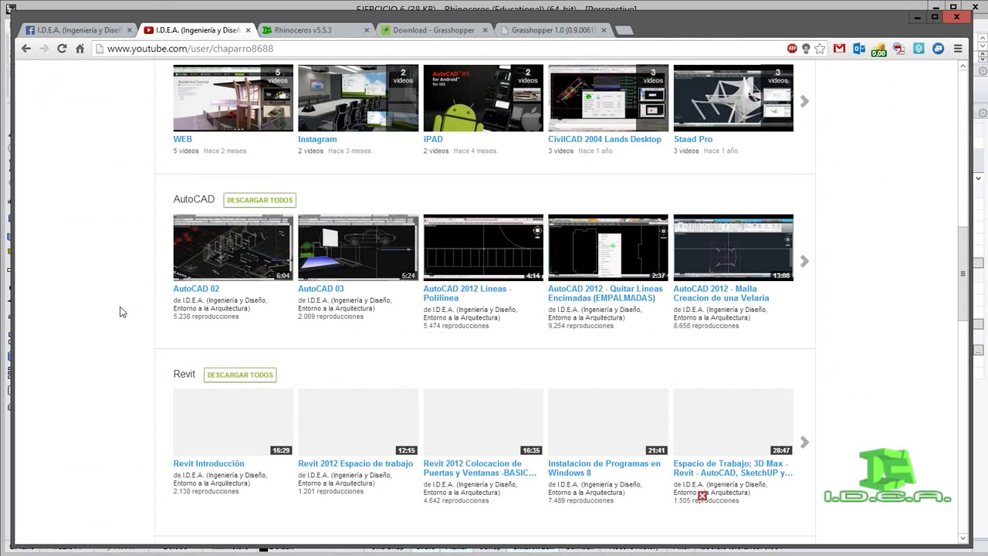
scroll(122, 309, "down", 1)
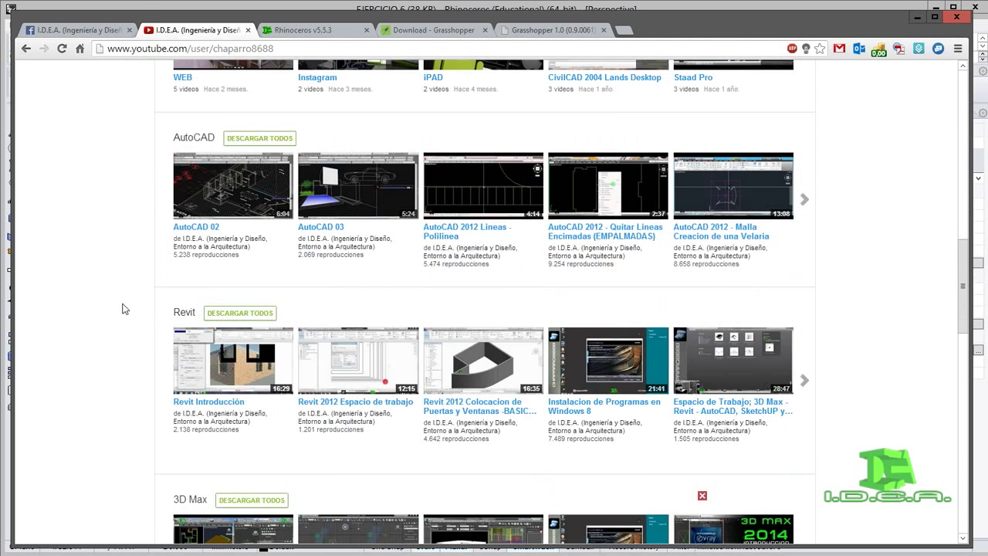
scroll(122, 308, "down", 1)
scroll(122, 308, "down", 3)
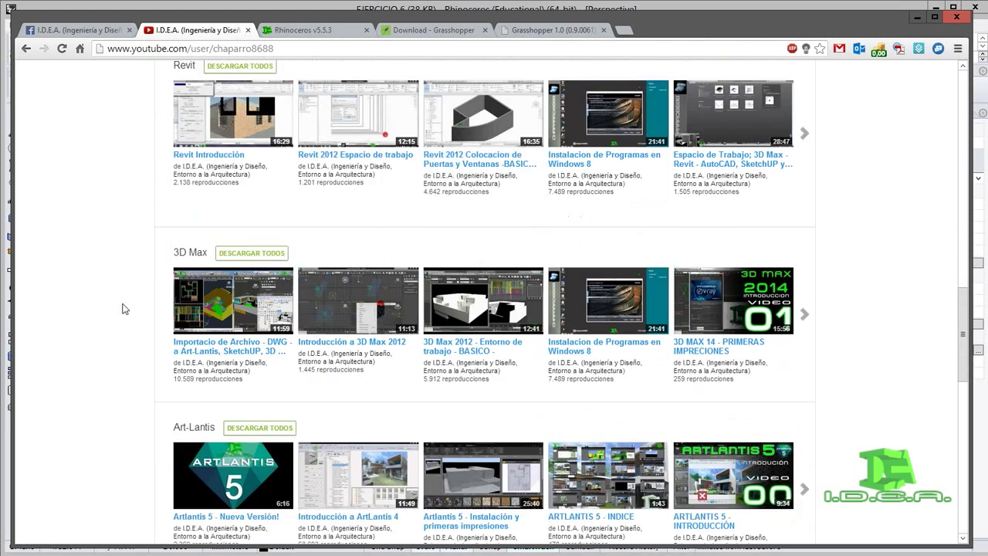
scroll(122, 309, "down", 3)
scroll(122, 309, "down", 4)
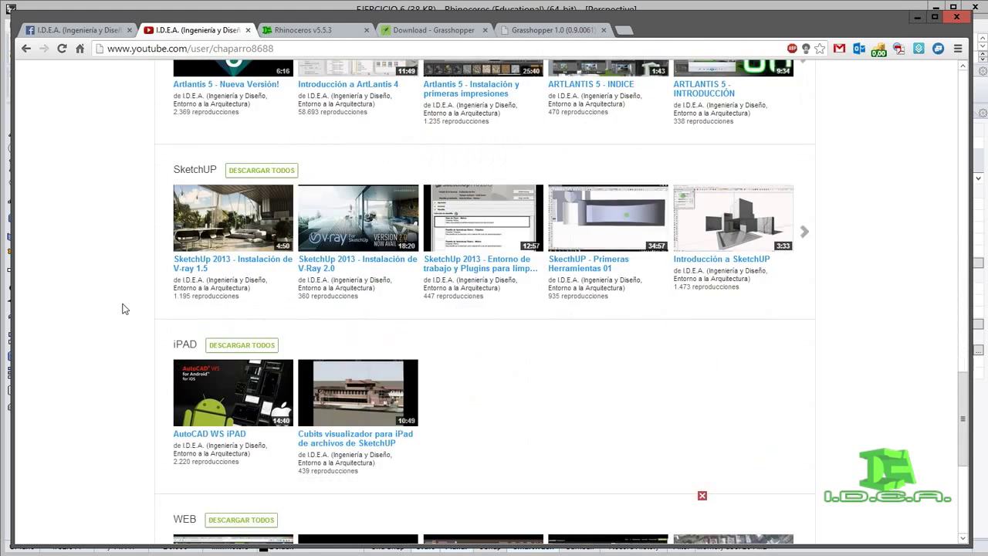
scroll(122, 308, "up", 5)
scroll(122, 309, "up", 10)
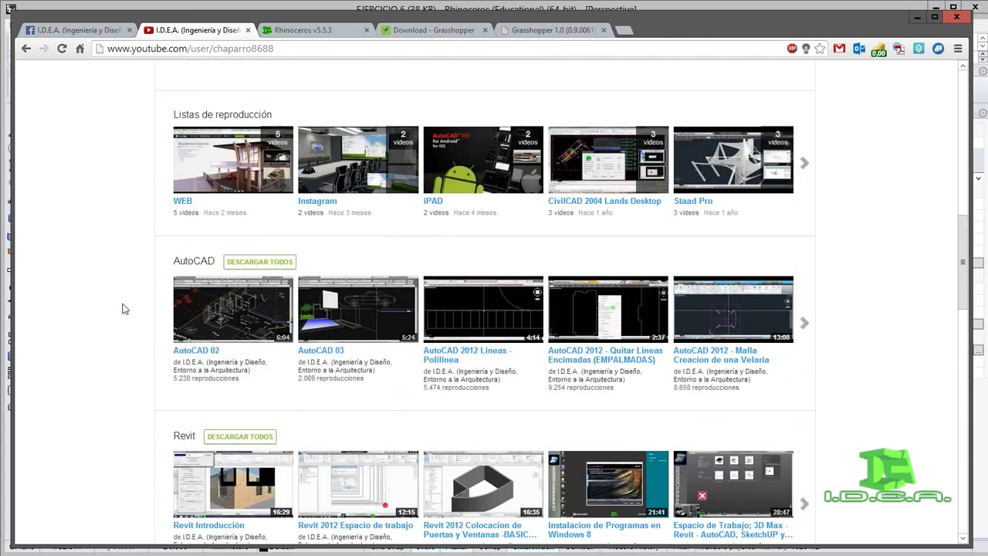
scroll(121, 310, "up", 8)
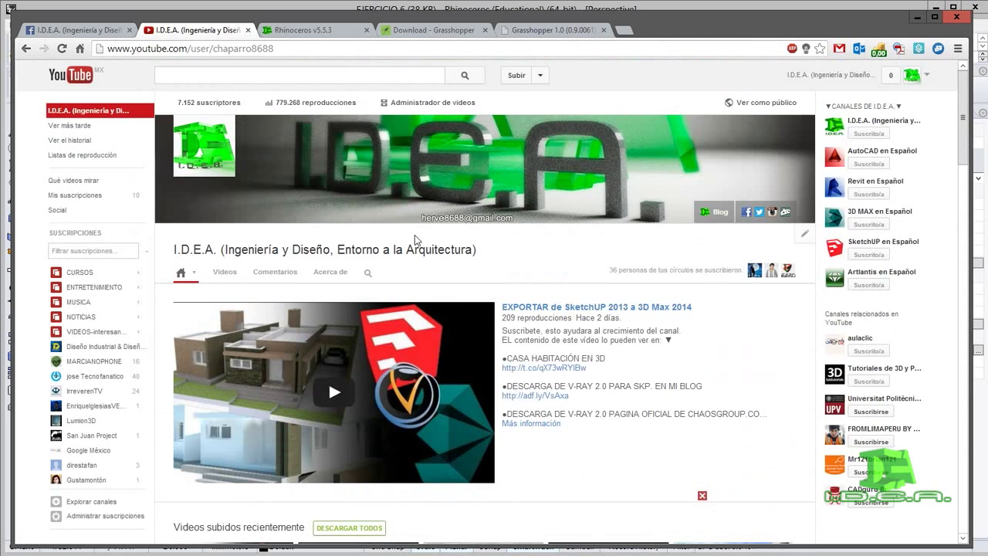
Scroll the Rhinoceros v5.5.3 post to its V-Ray 1.50.225 SR1 download section
left_click(301, 30)
scroll(390, 236, "down", 4)
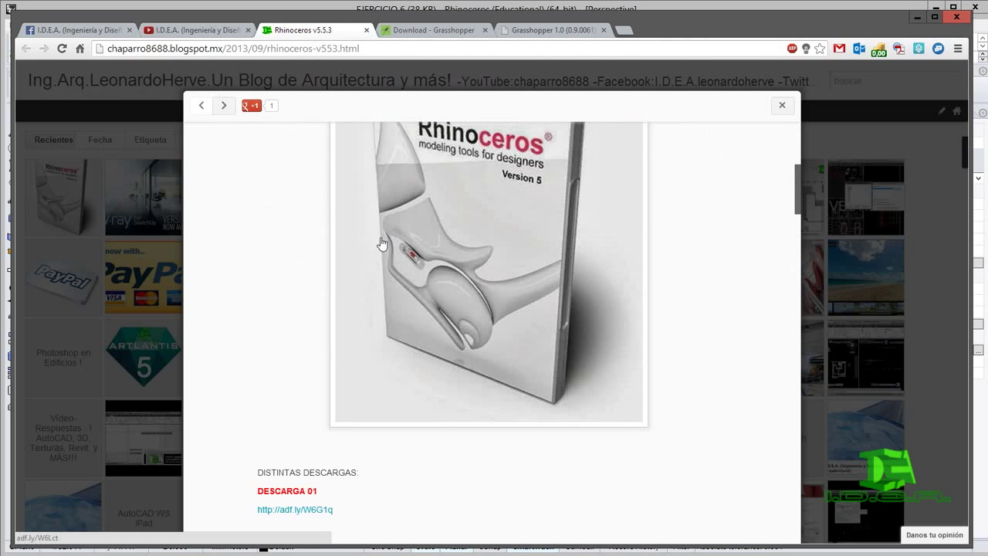
scroll(470, 289, "down", 3)
scroll(518, 289, "up", 3)
scroll(519, 292, "up", 4)
scroll(479, 216, "down", 12)
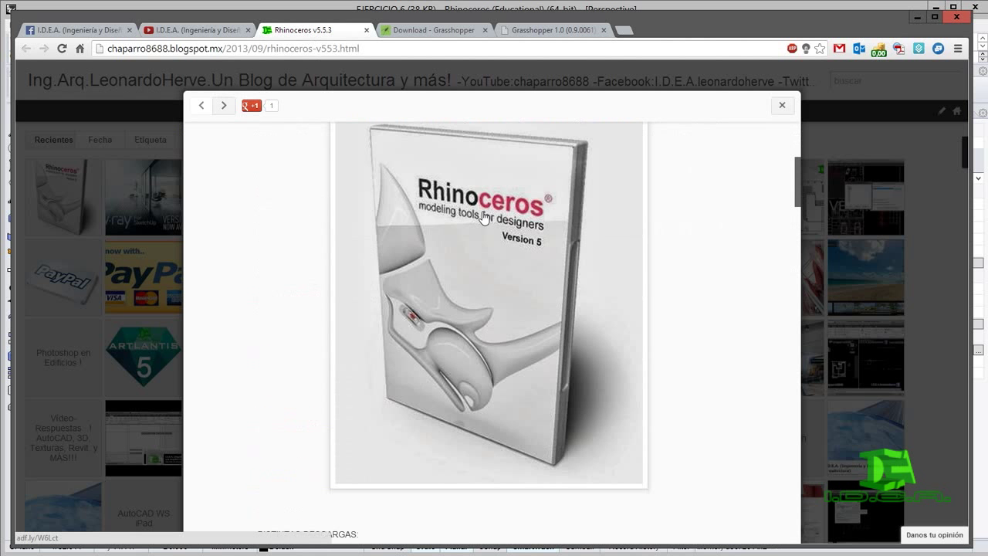
scroll(481, 214, "down", 8)
scroll(521, 258, "up", 4)
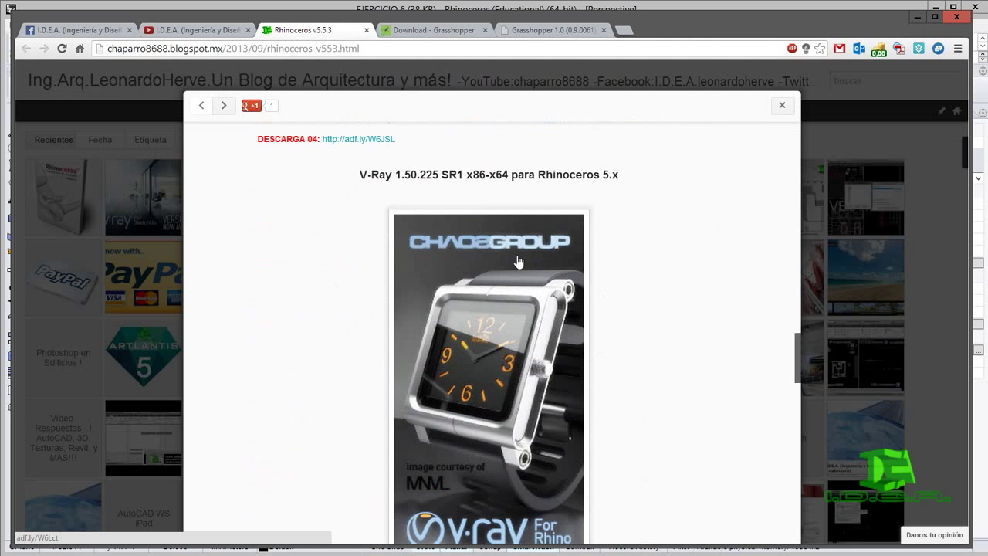
Set Rhino's Appearance display language to Español (España, tradicional)
left_click(916, 17)
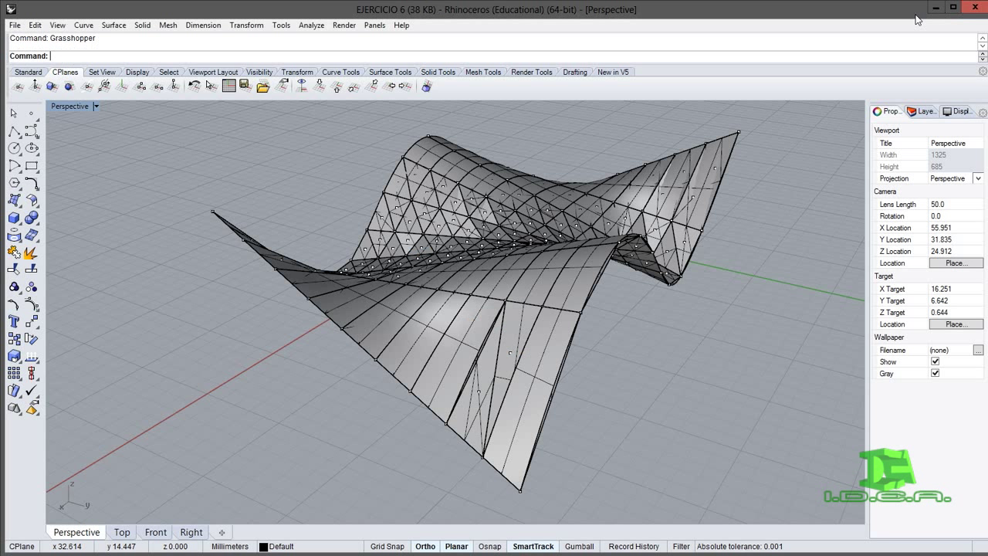
left_click(280, 25)
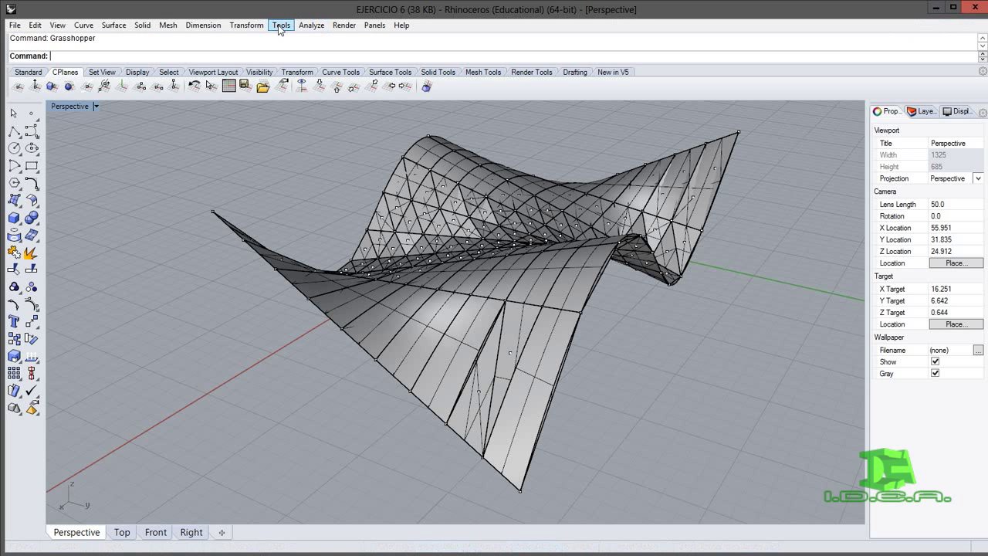
left_click(311, 274)
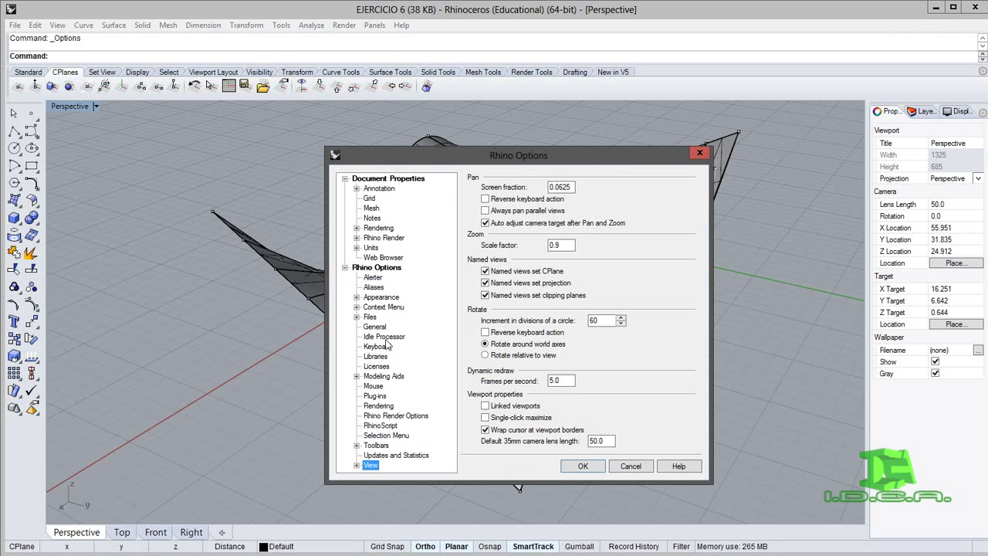
left_click(380, 297)
left_click(519, 189)
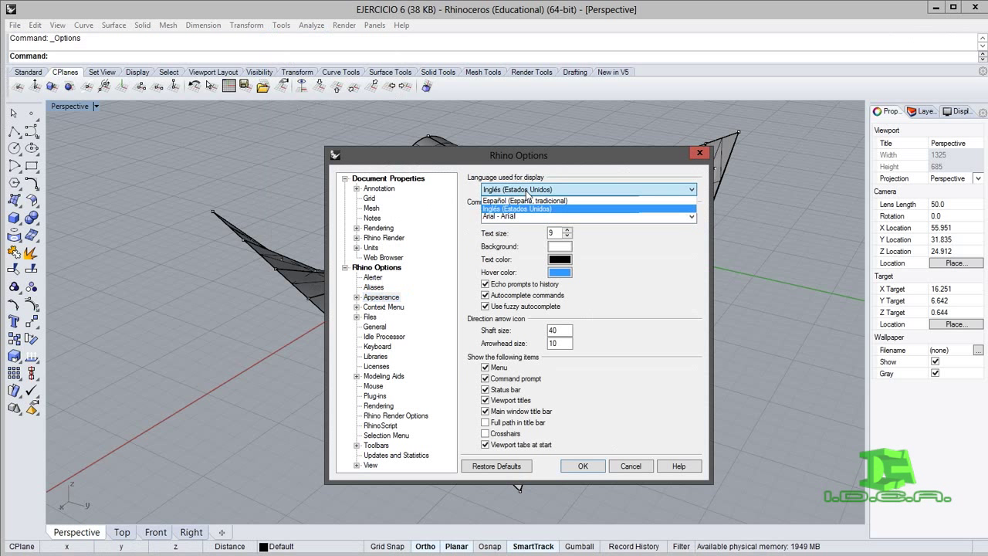
left_click(521, 205)
left_click(600, 463)
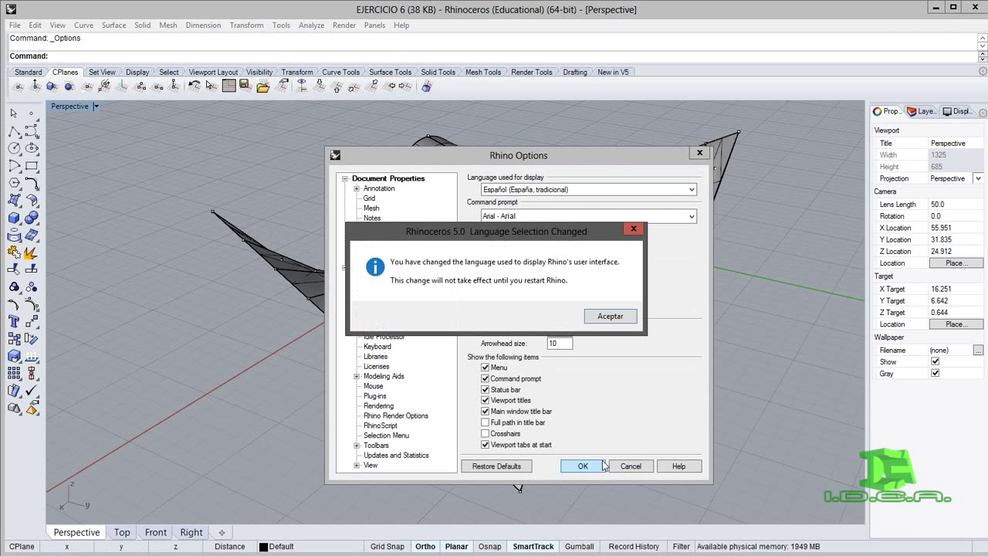
left_click(609, 318)
Close the EJERCICIO 6, 5 and 2 Rhino windows without saving
left_click(975, 7)
left_click(508, 311)
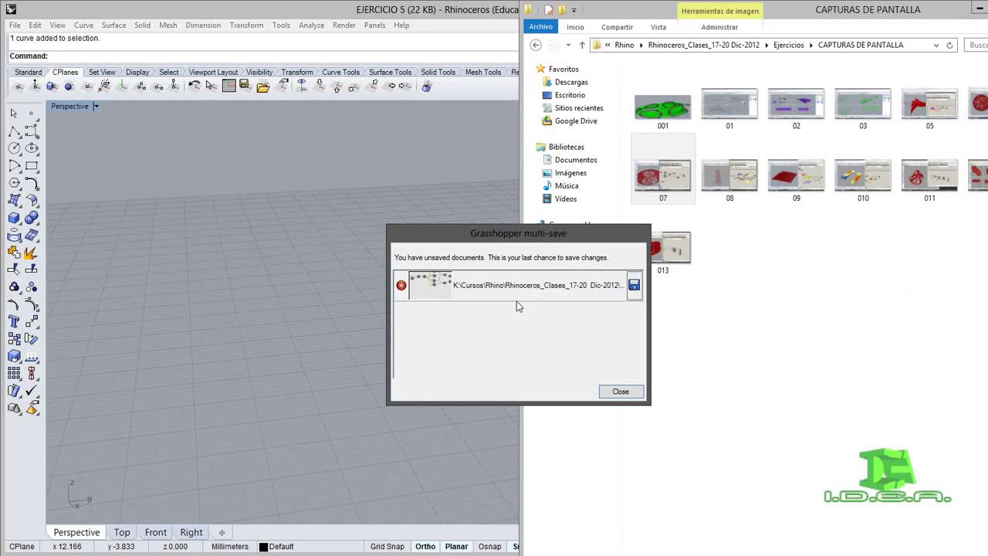
left_click(620, 391)
left_click(385, 284)
left_click(975, 7)
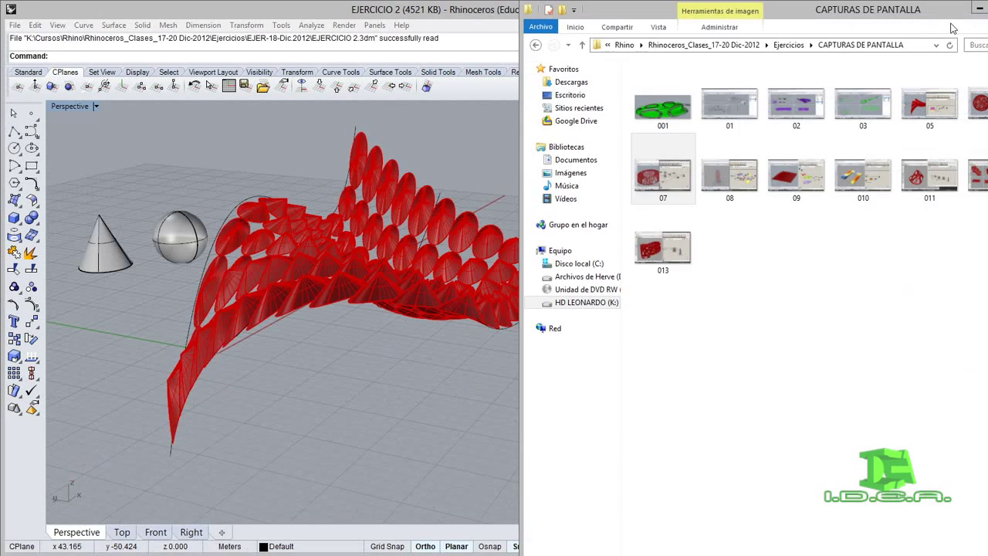
left_click(423, 375)
left_click(977, 9)
left_click(622, 393)
left_click(409, 328)
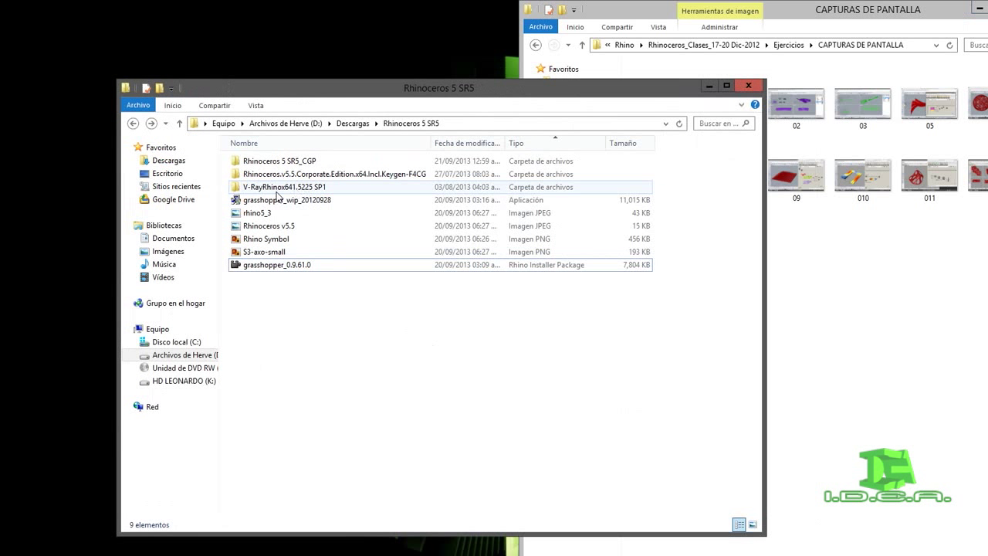
Open the V-Ray Installer folder and run vray_adv_150225_rhino5_x64 as administrator
double_click(270, 189)
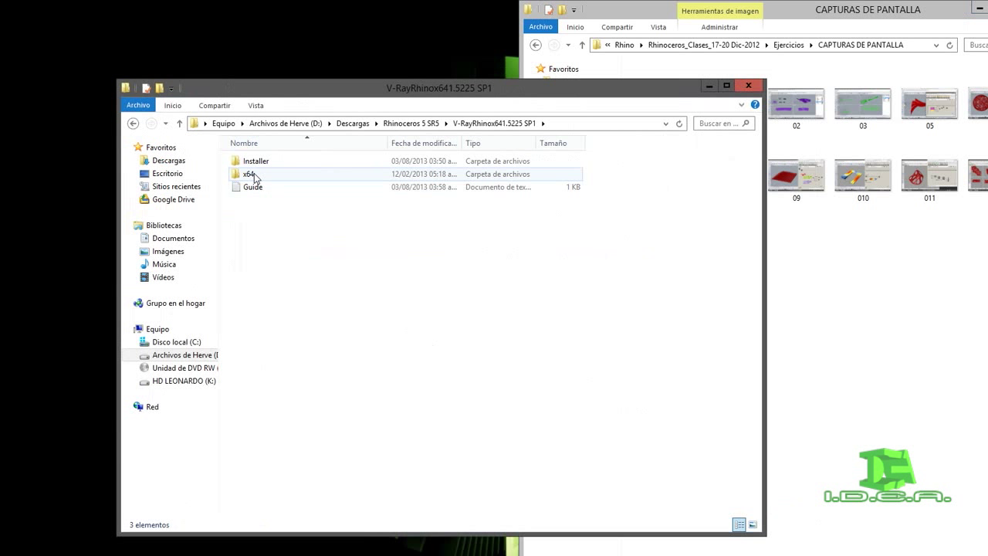
left_click_drag(330, 92, 388, 94)
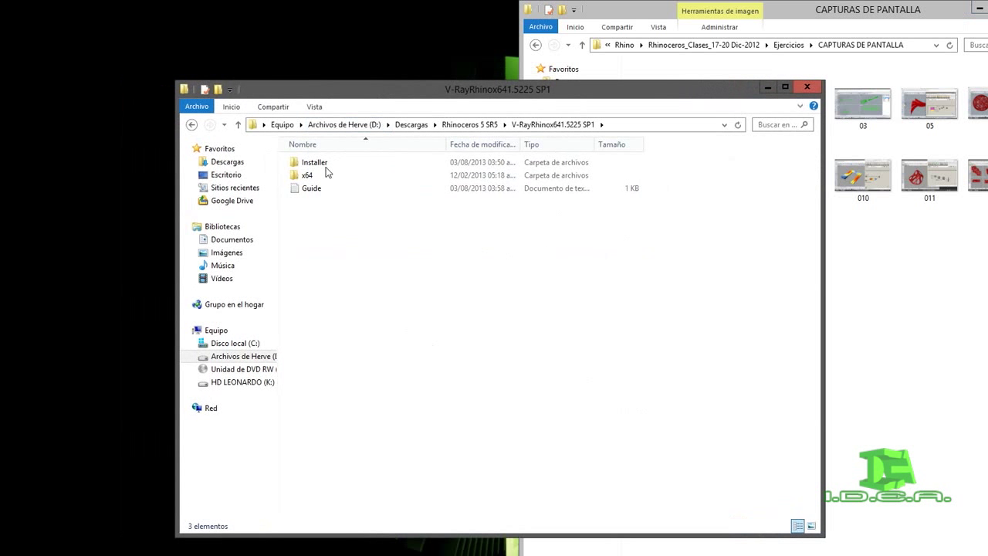
double_click(337, 164)
left_click(338, 166)
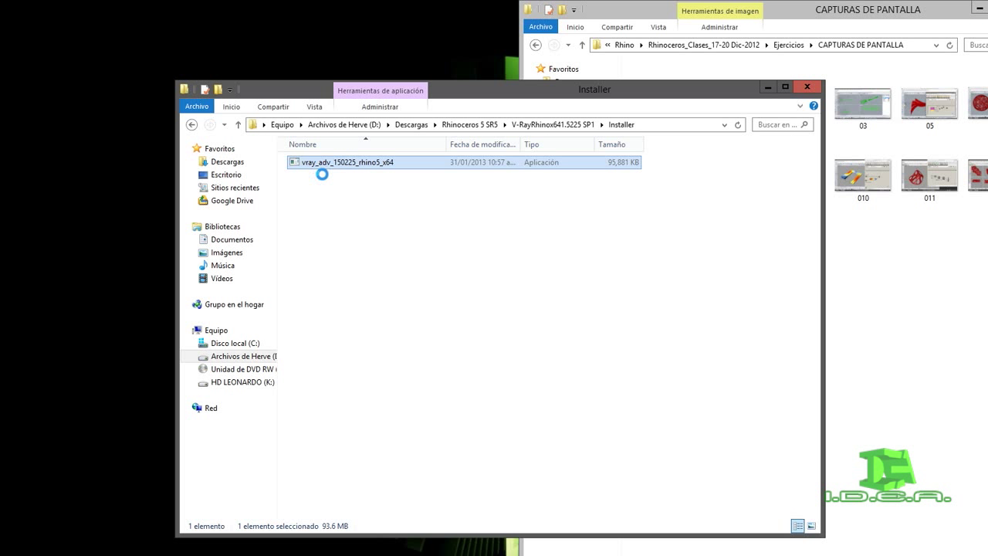
right_click(322, 172)
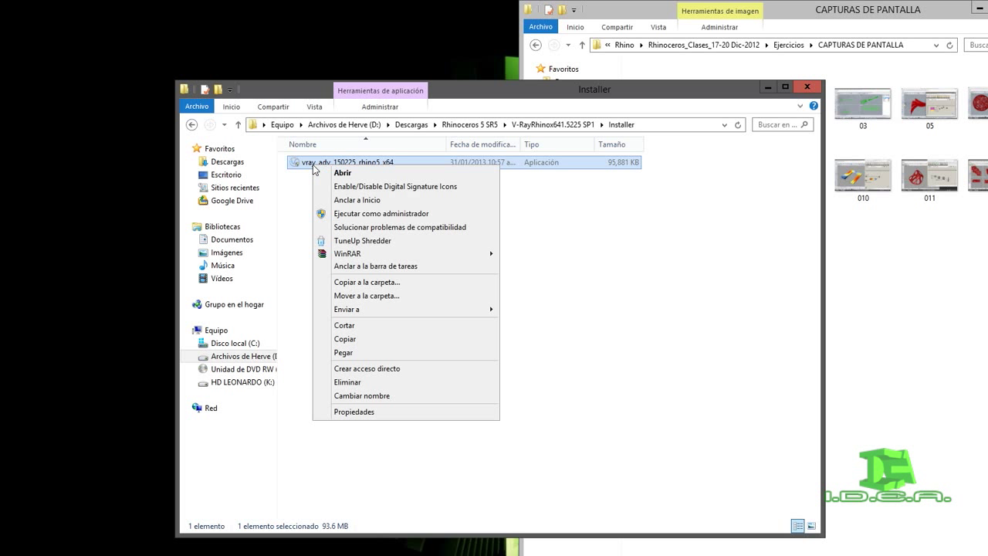
left_click(340, 215)
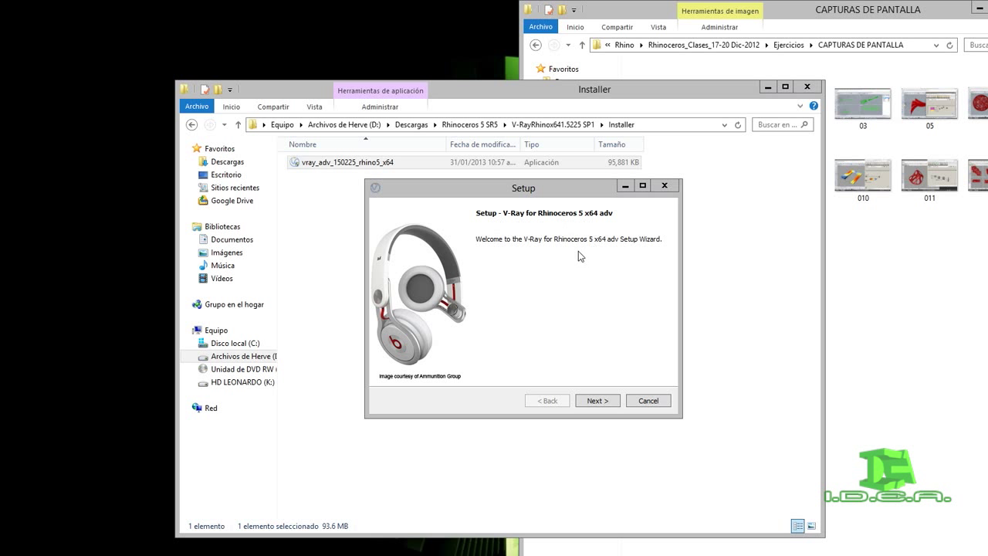
Accept the V-Ray for Rhino license agreement and keep all components selected
left_click(596, 401)
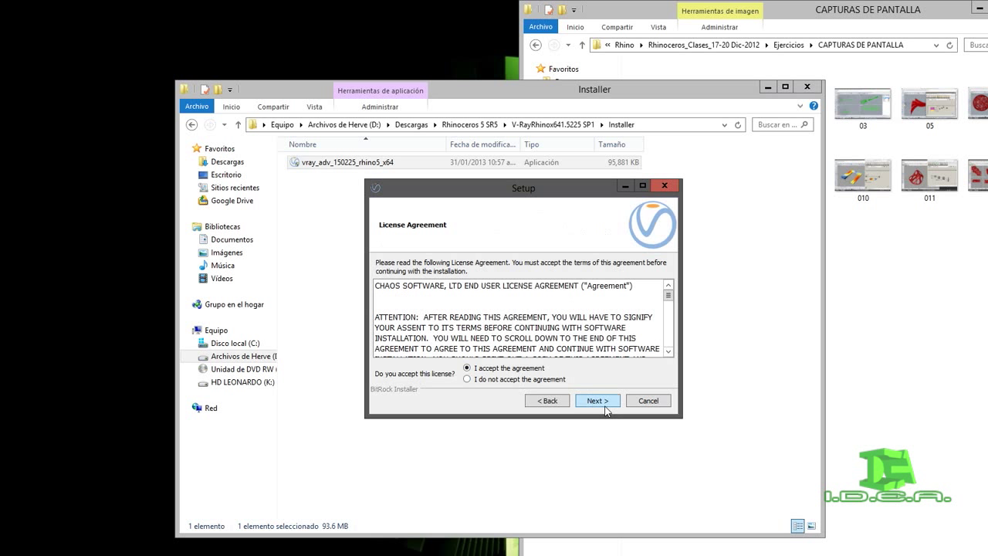
left_click(605, 406)
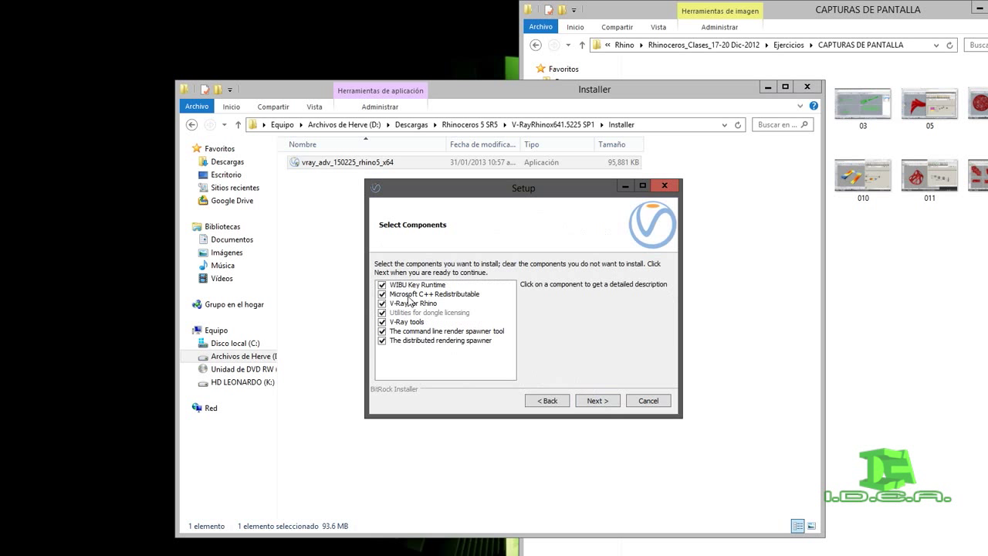
left_click(596, 400)
Confirm C:\Program Files\Rhinoceros 5 (64-bit) as the Rhino root directory and continue to Ready to Install
left_click_drag(418, 283, 505, 300)
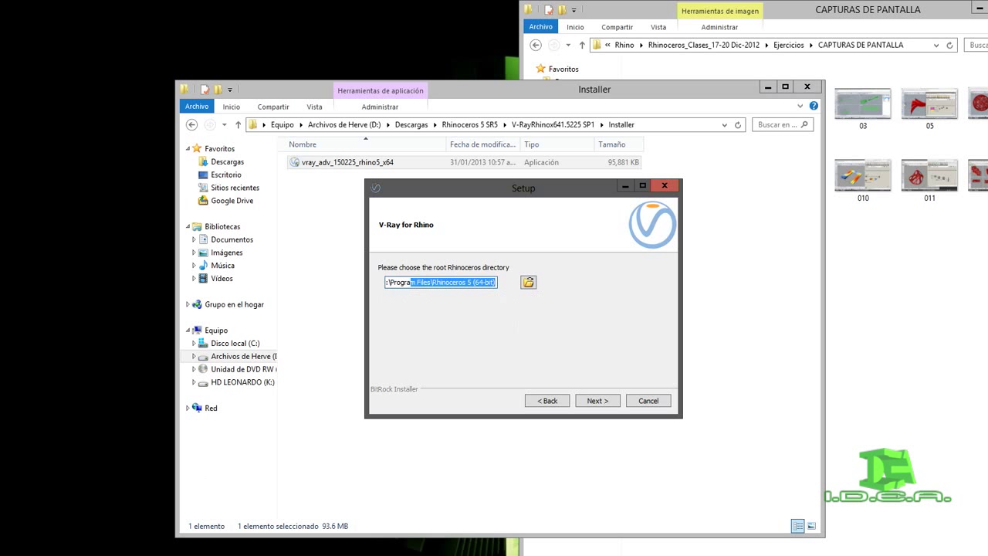
left_click(736, 497)
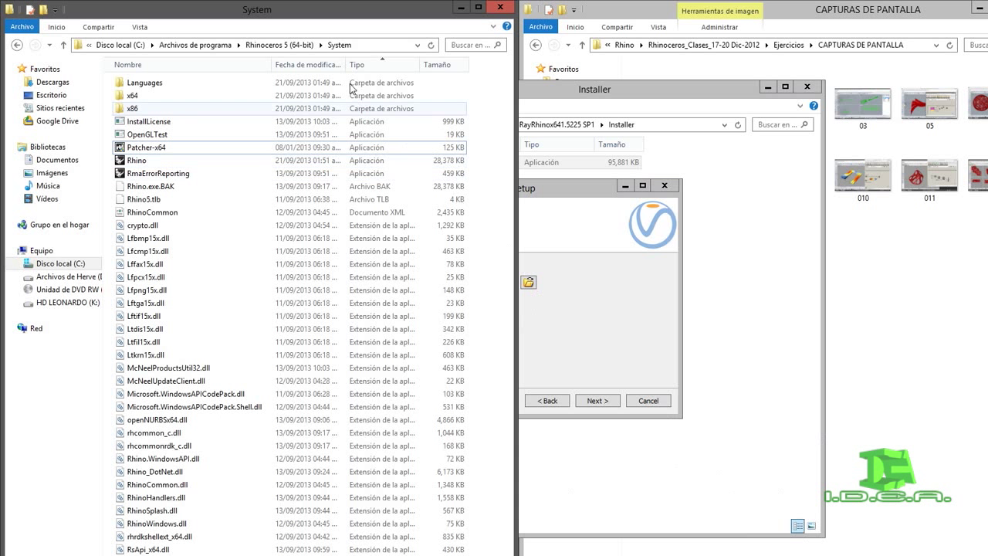
left_click_drag(575, 193, 700, 199)
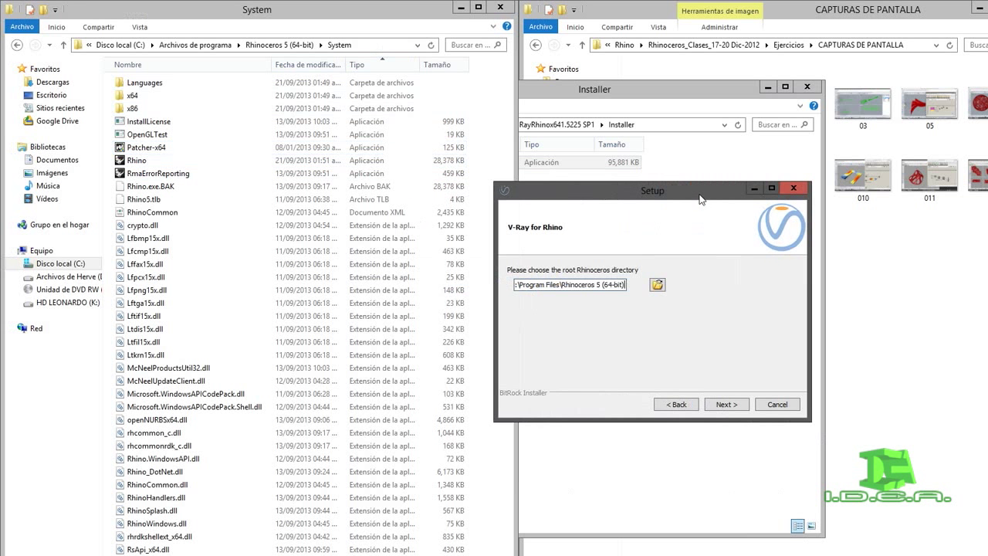
left_click(284, 45)
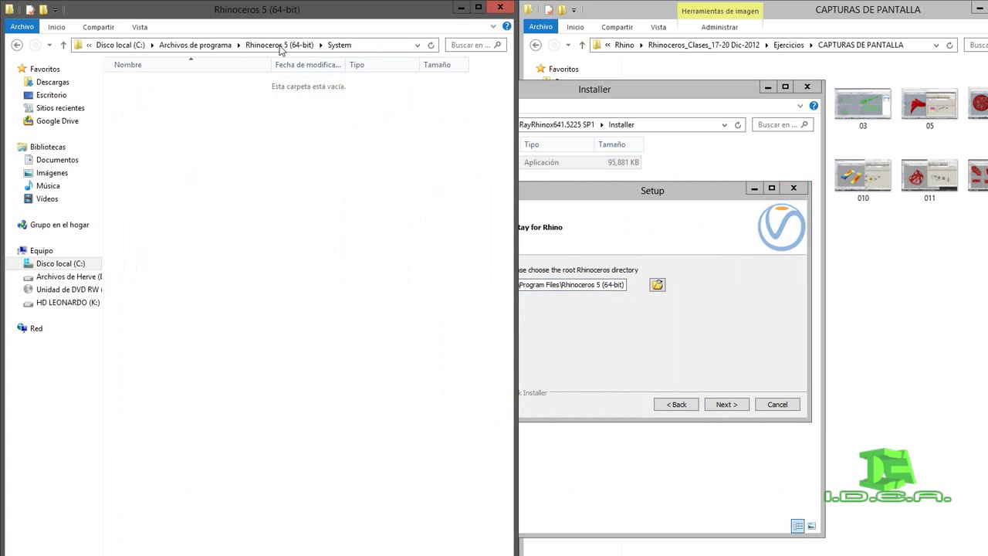
left_click(389, 210)
left_click(388, 48)
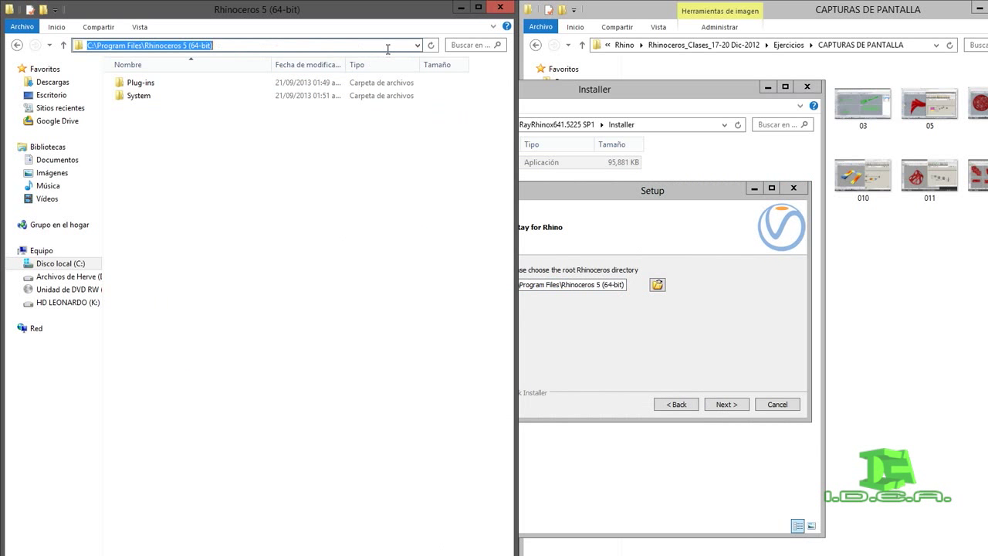
left_click(575, 229)
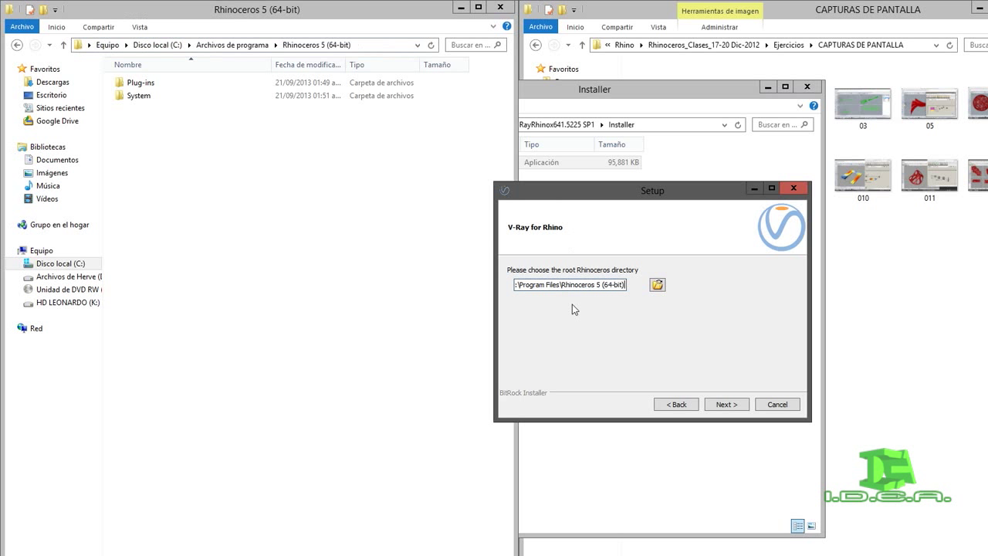
left_click(576, 285)
triple_click(577, 296)
left_click(725, 406)
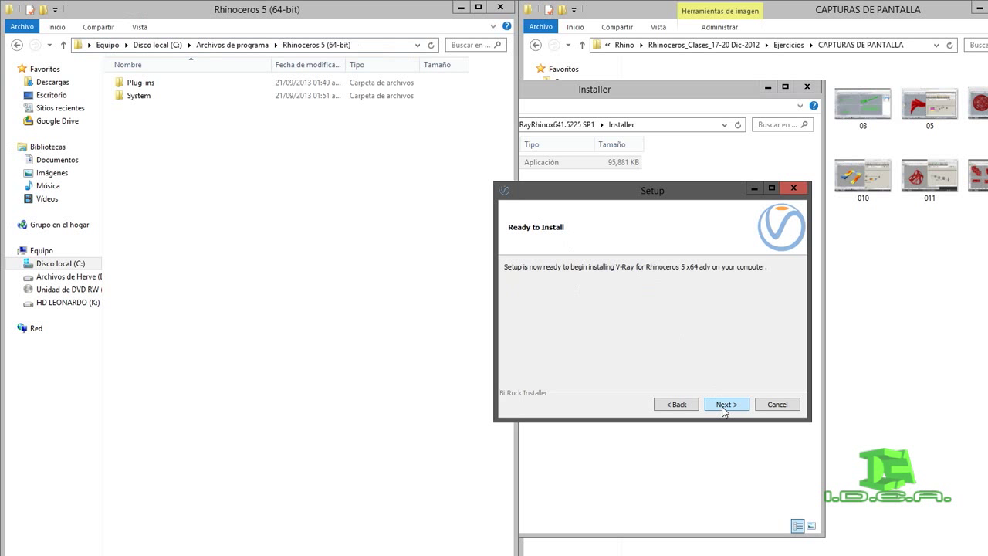
Install V-Ray for Rhinoceros 5 x64 adv, skipping WibuKey and leaving the License Server service unregistered
left_click(724, 405)
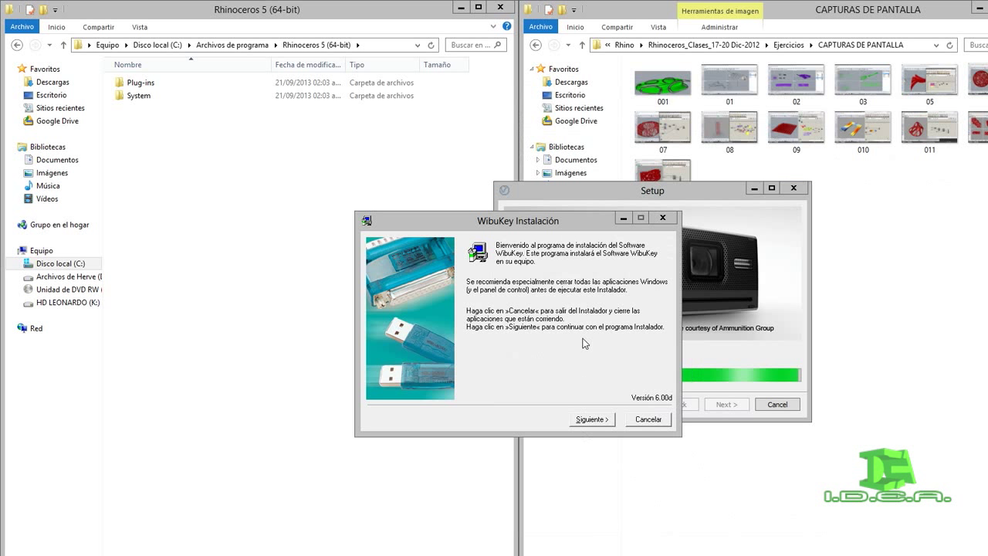
left_click(650, 421)
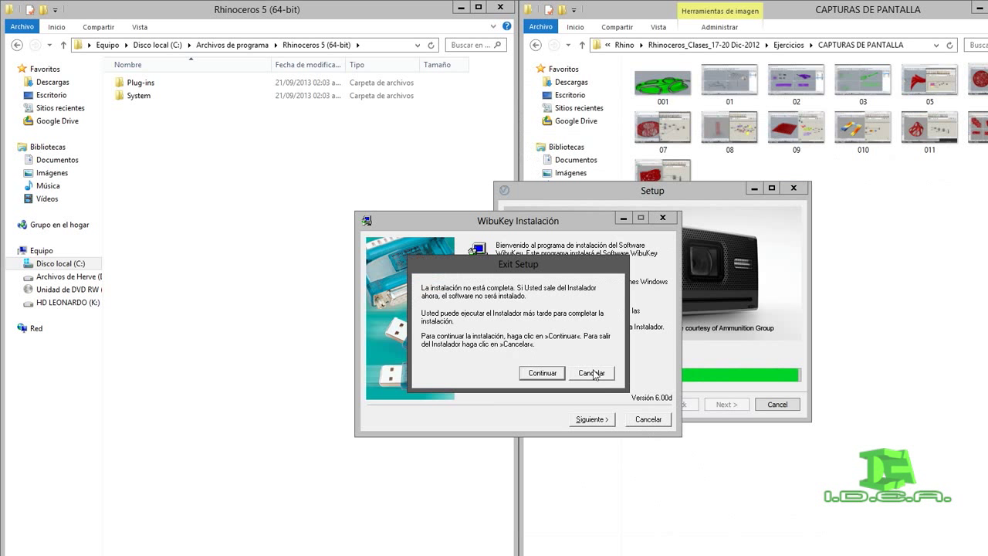
left_click(591, 373)
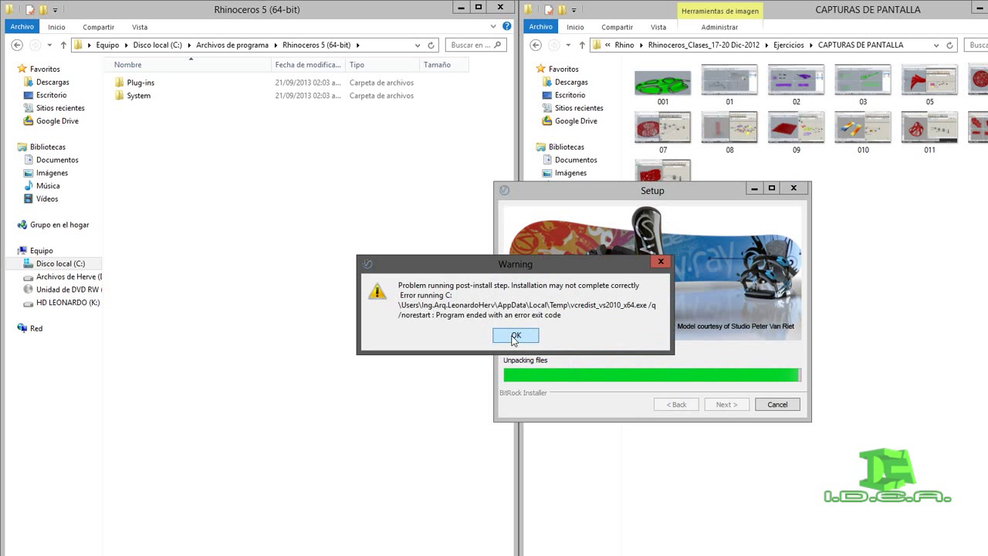
left_click(515, 337)
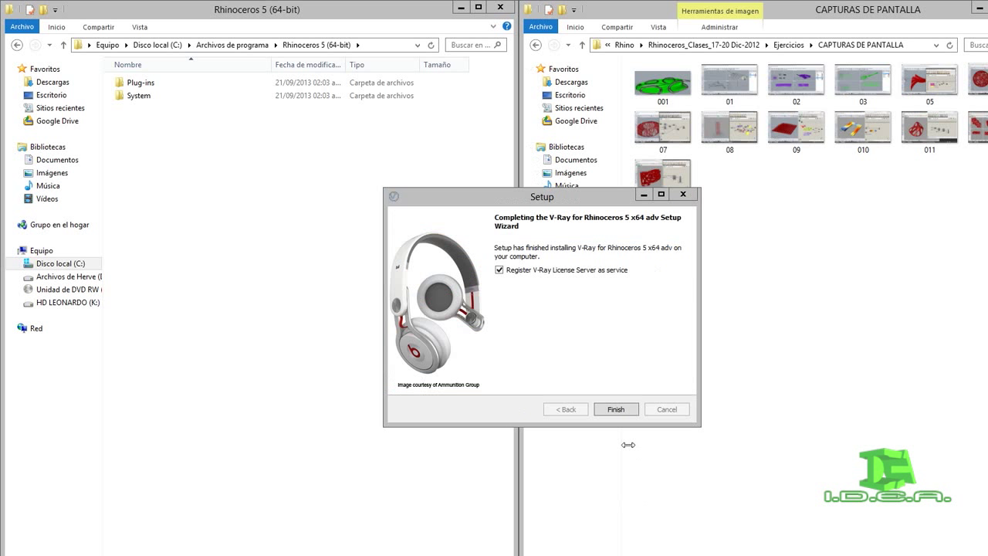
left_click(501, 271)
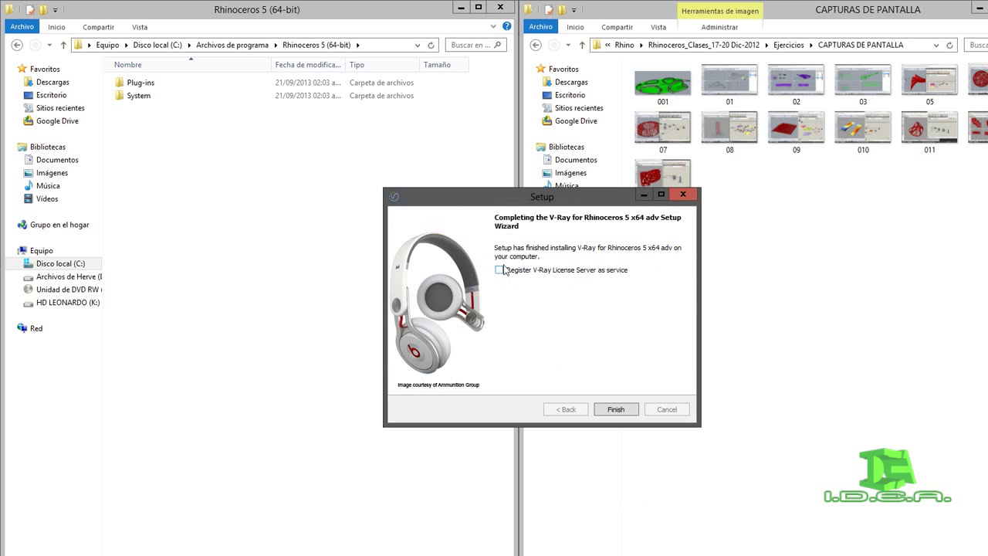
left_click(614, 409)
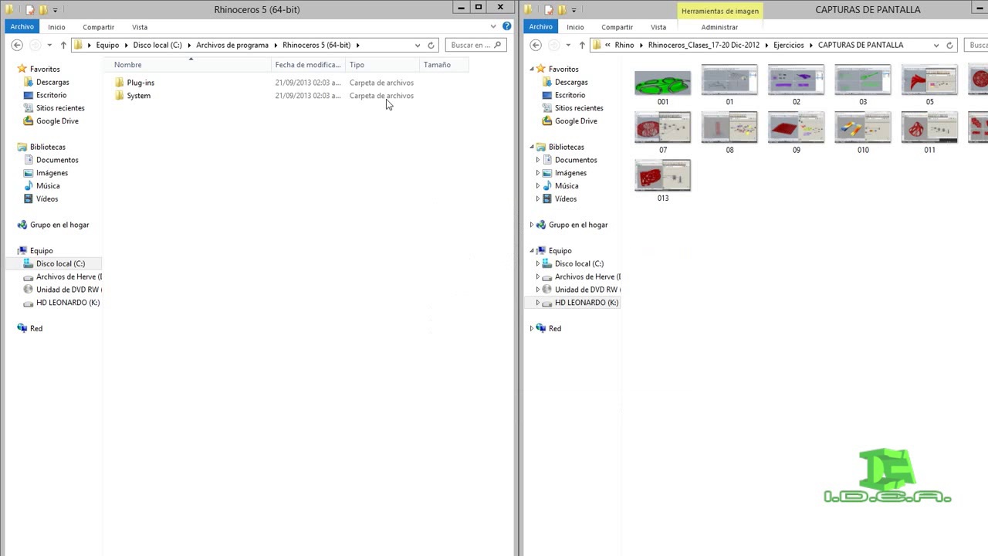
Check cgauth.dll in x64\ONE_x64, then open the Guide file from V-RayRhinox641.5225 SP1 in Notepad
left_click_drag(395, 15, 386, 302)
left_click(390, 236)
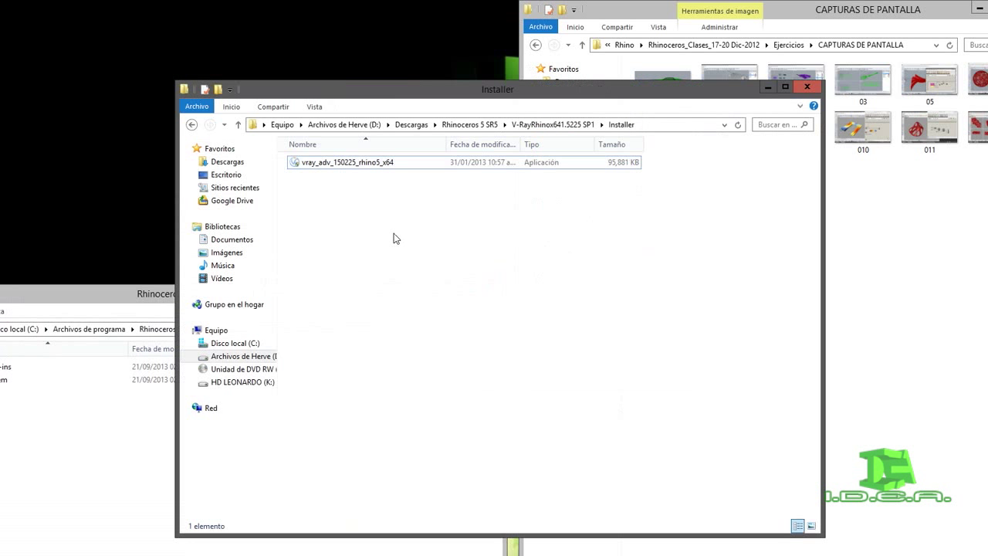
key("BackSpace")
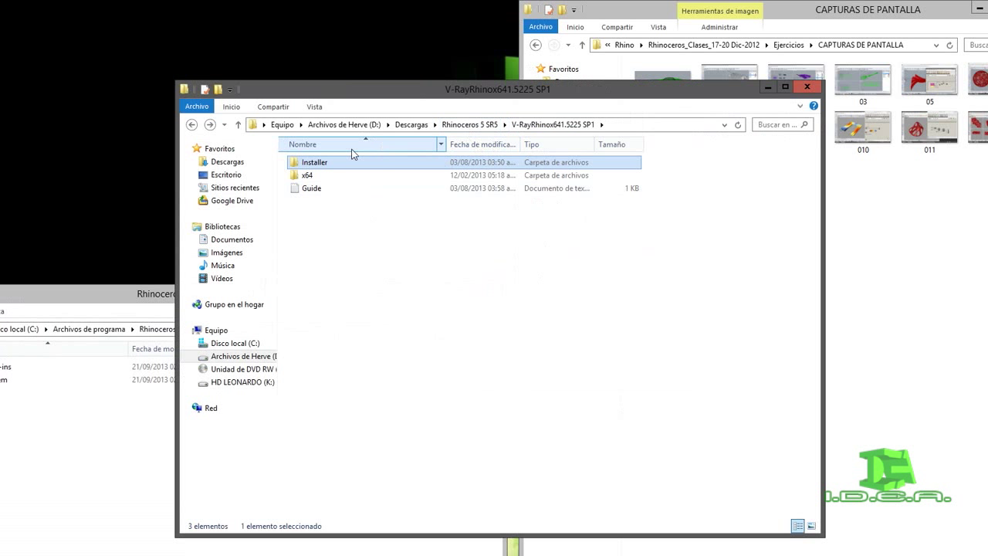
double_click(324, 176)
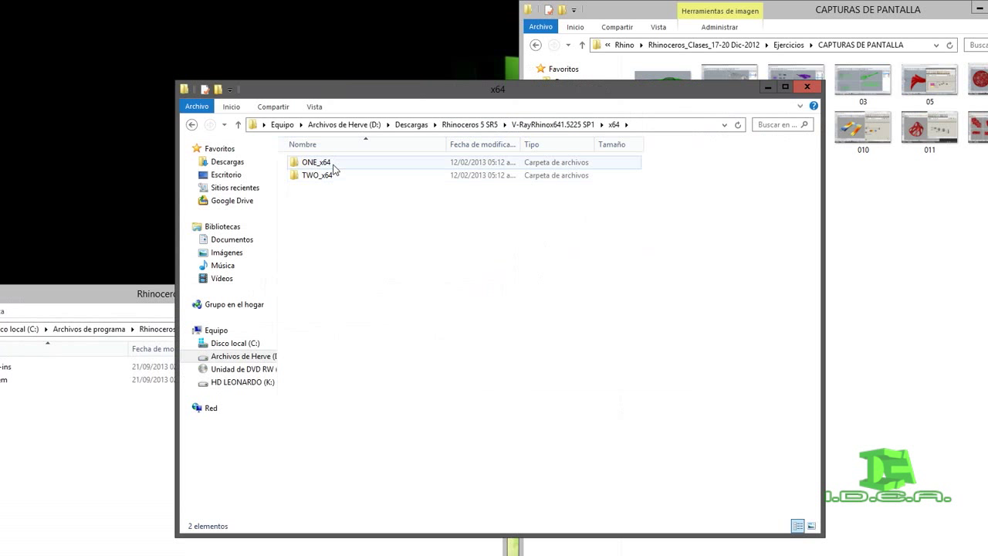
double_click(333, 164)
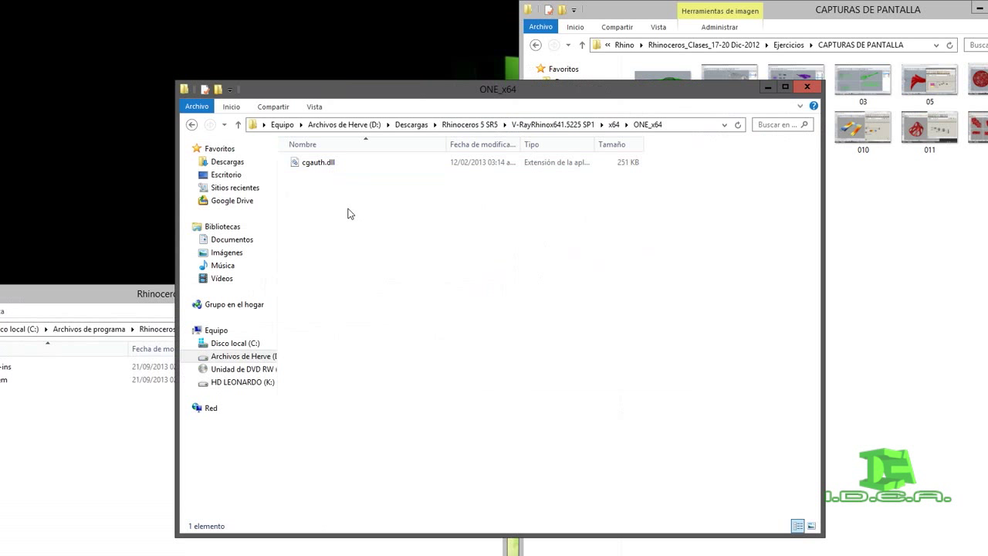
key("BackSpace")
key("BackSpace")
double_click(317, 190)
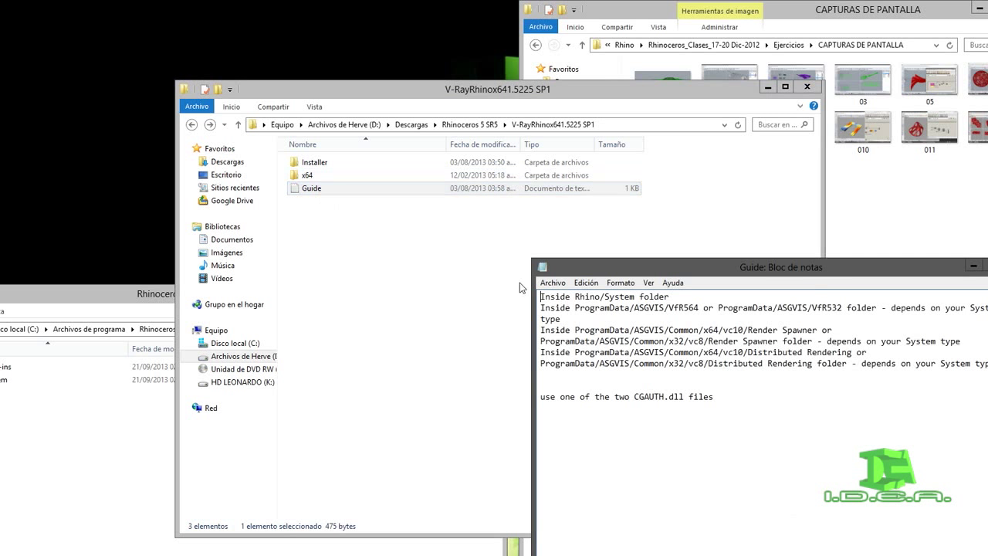
left_click_drag(595, 272, 223, 290)
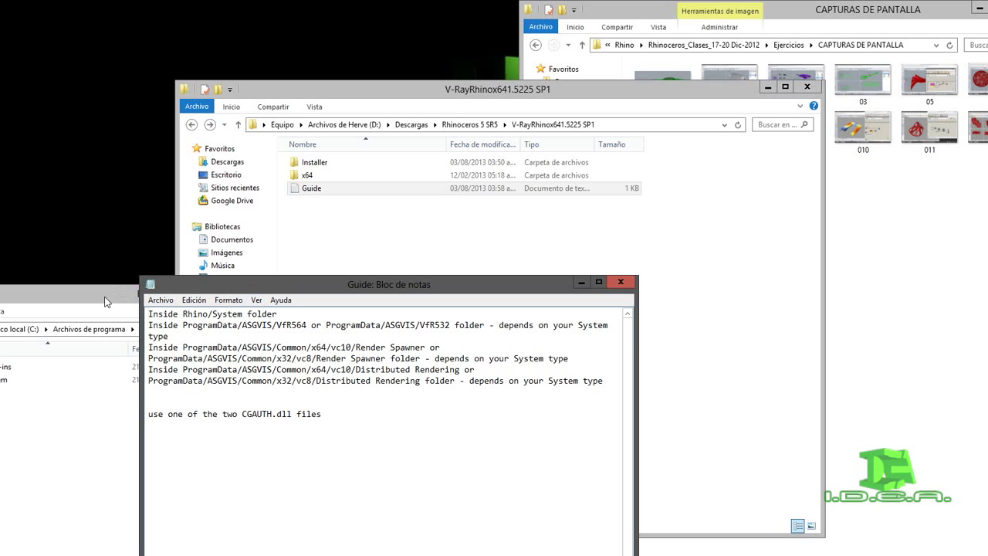
Move the Guide notes to the lower right and minimize the CAPTURAS DE PANTALLA window
left_click_drag(104, 302, 212, 166)
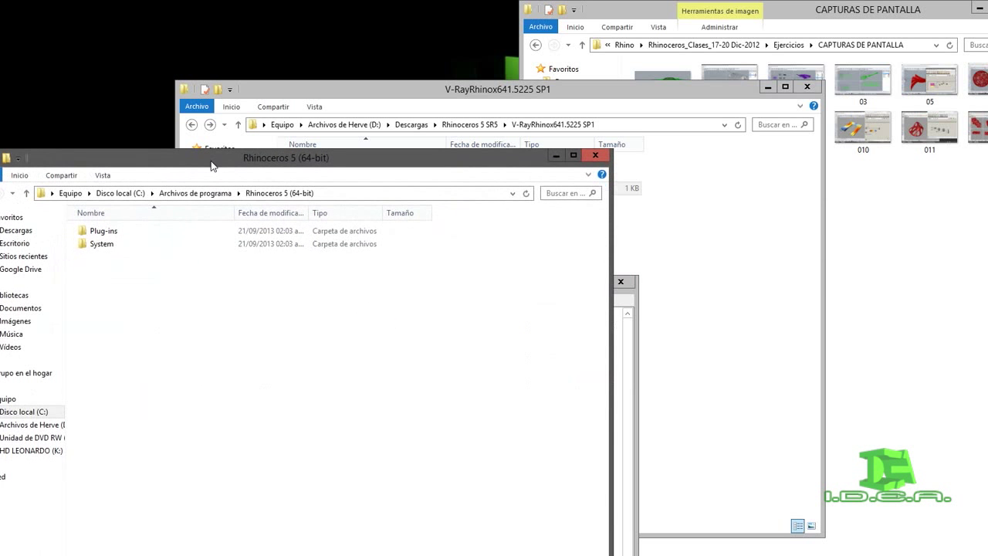
left_click(630, 371)
left_click_drag(559, 287, 901, 293)
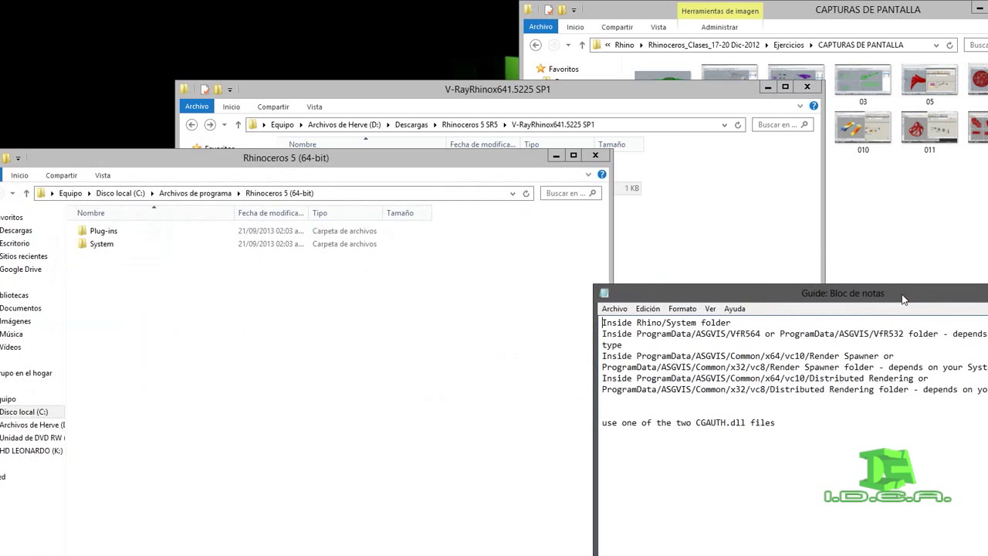
left_click(919, 201)
left_click(980, 8)
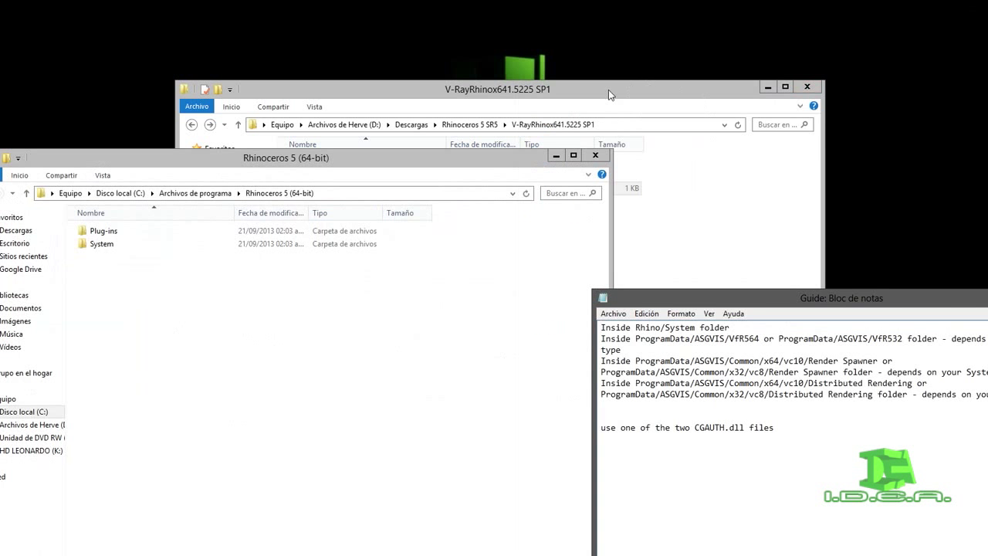
Resize the V-Ray folder into the upper right and the Rhinoceros 5 folder at the left edge, beside the notes
left_click_drag(609, 89, 786, 47)
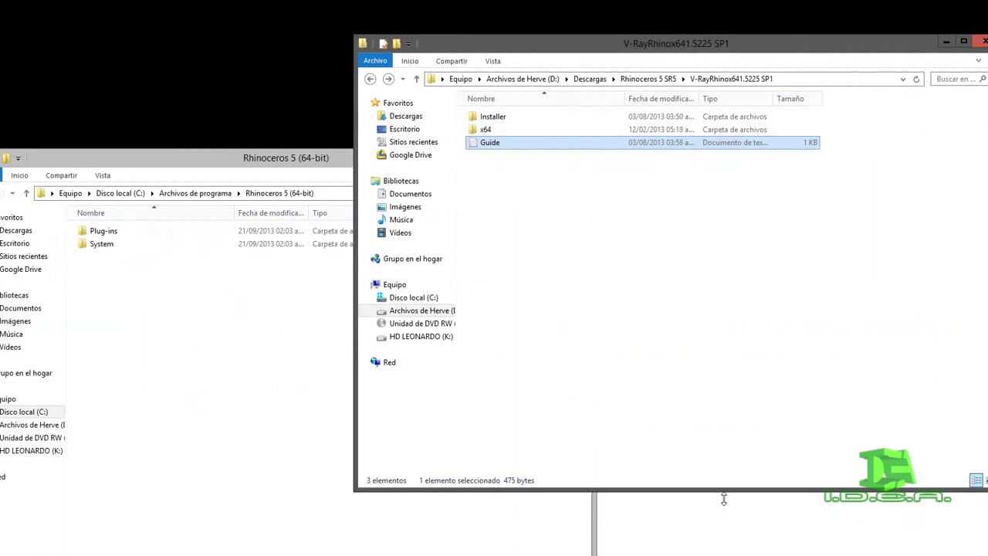
left_click_drag(726, 492, 733, 278)
left_click_drag(355, 181, 596, 181)
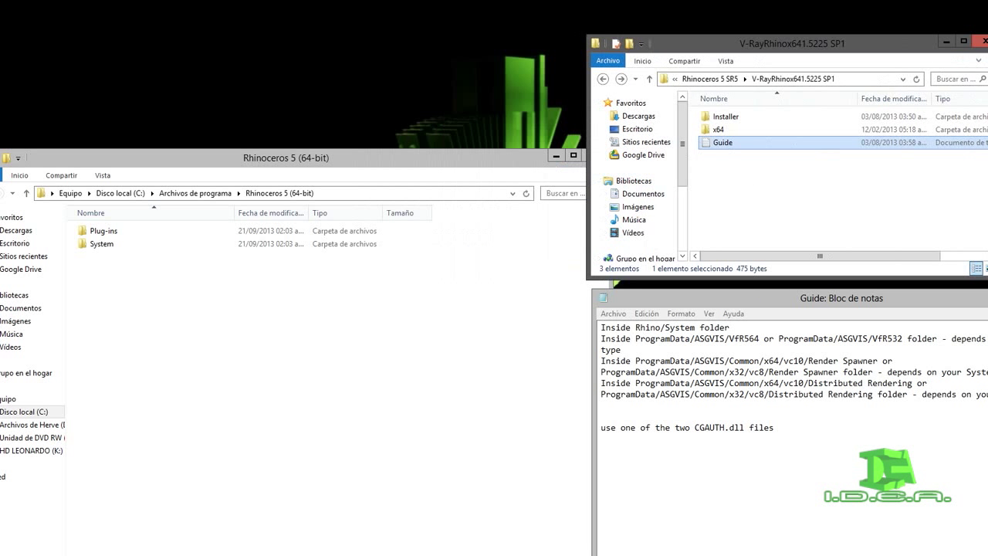
left_click_drag(460, 160, 565, 80)
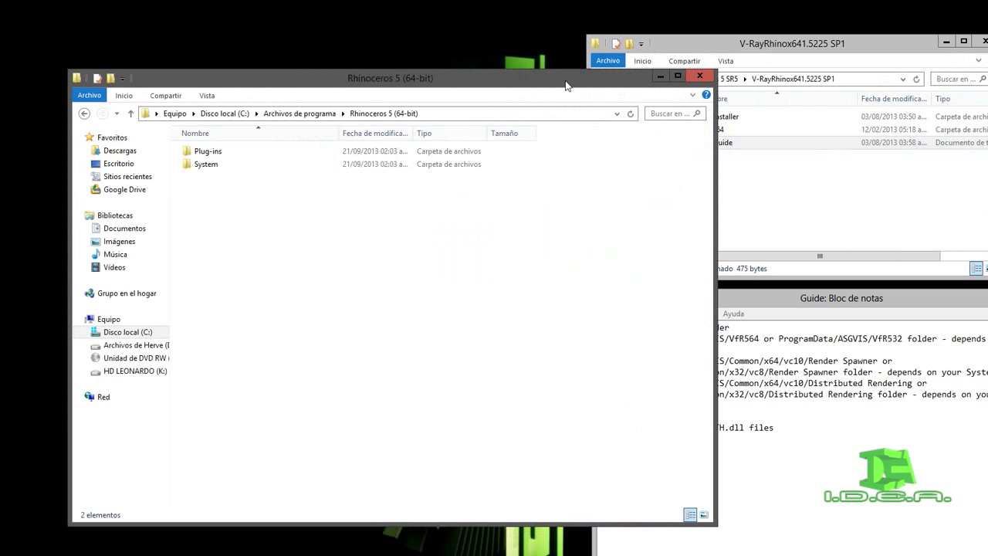
left_click_drag(717, 193, 481, 200)
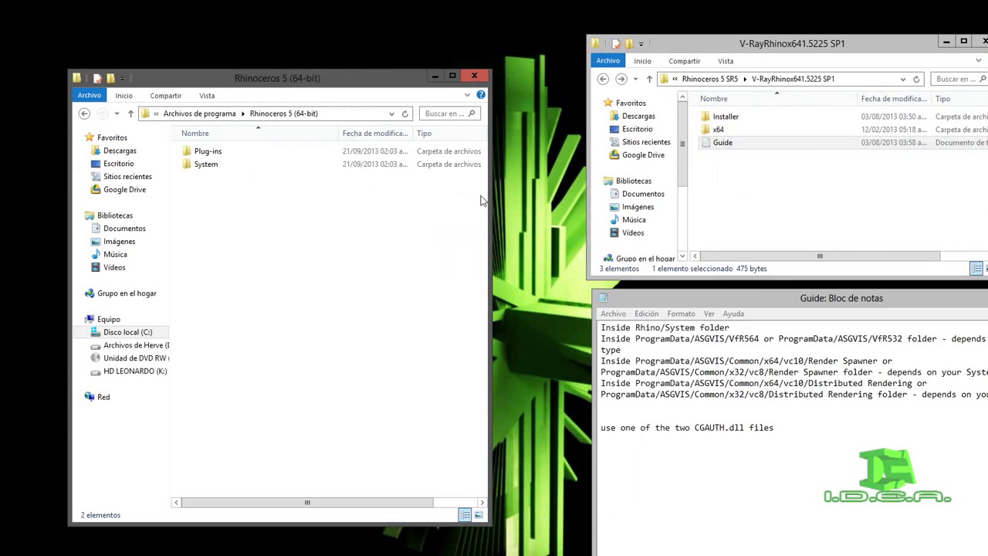
left_click_drag(355, 75, 288, 72)
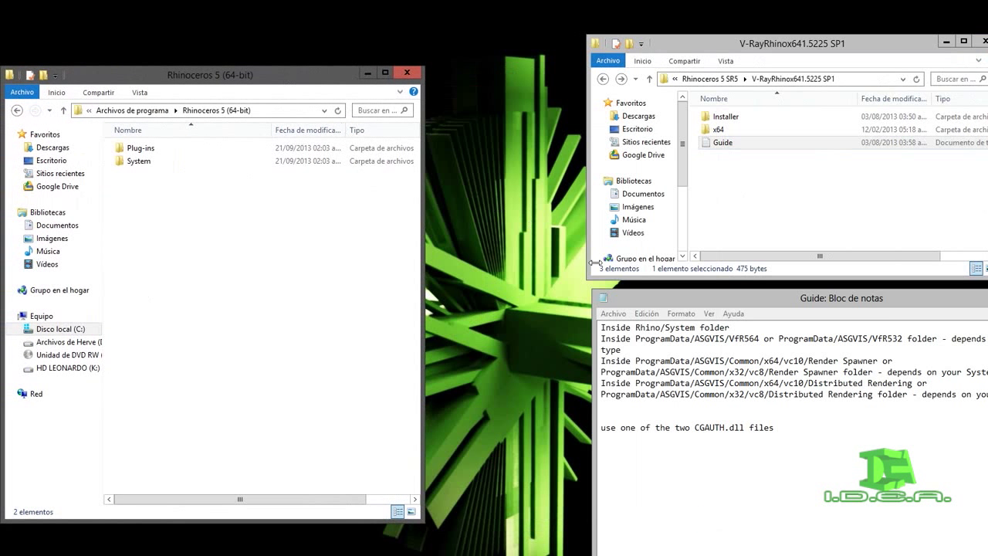
left_click_drag(621, 297, 470, 293)
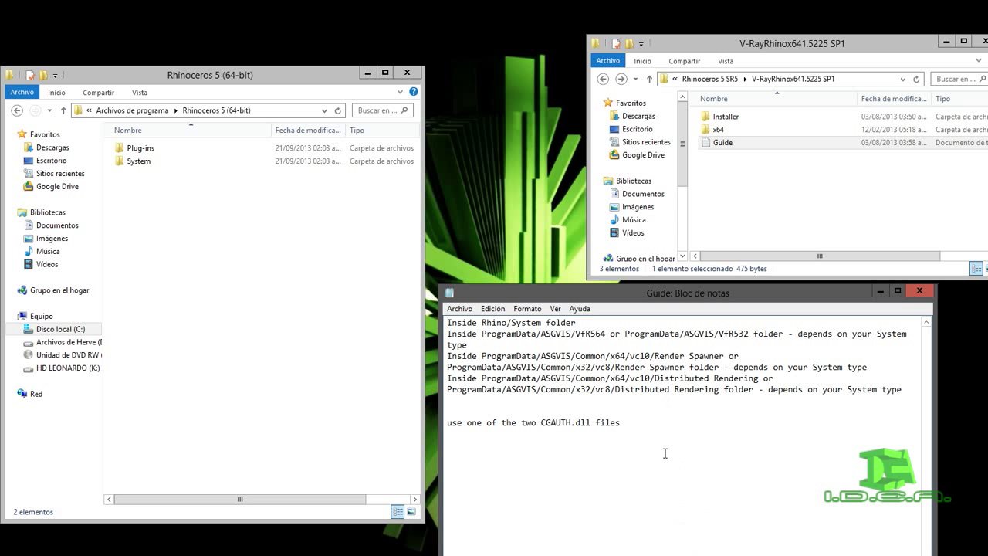
Widen the V-Ray folder window and highlight the x32 folder path in the Guide
left_click_drag(587, 170, 459, 171)
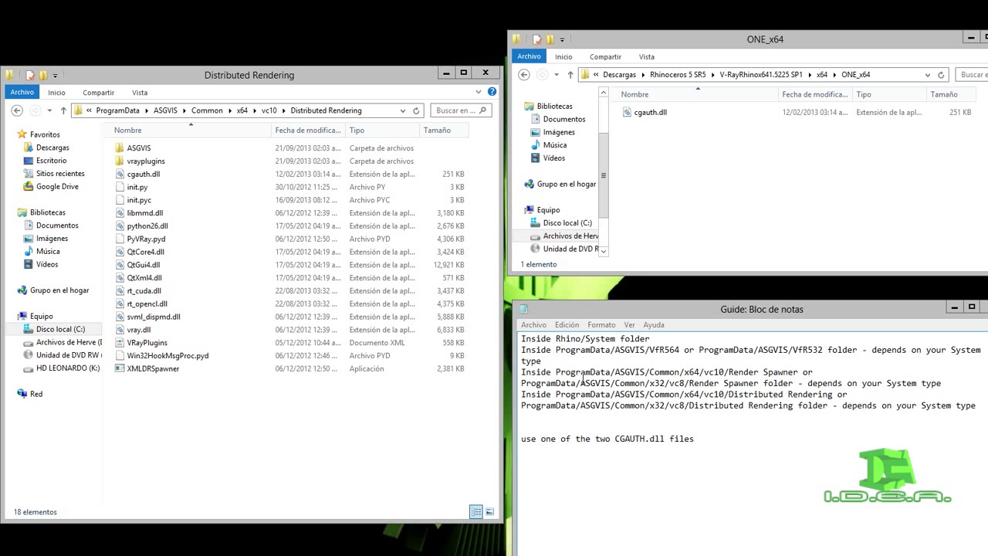
left_click(700, 378)
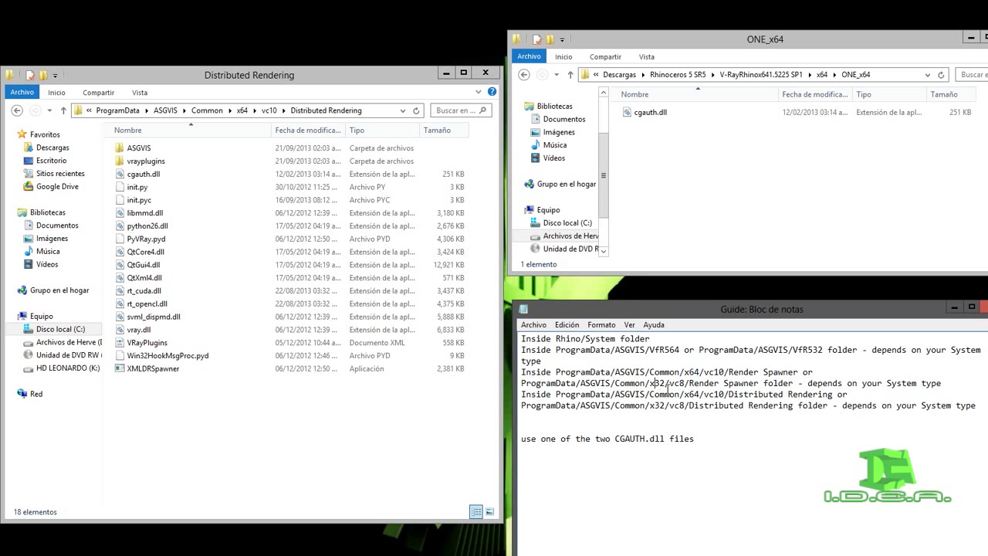
left_click_drag(655, 382, 664, 385)
Compare TWO_x64's 249 KB cgauth.dll with ONE_x64's 251 KB version, selecting ONE_x64's copy
left_click(695, 164)
key("BackSpace")
double_click(648, 125)
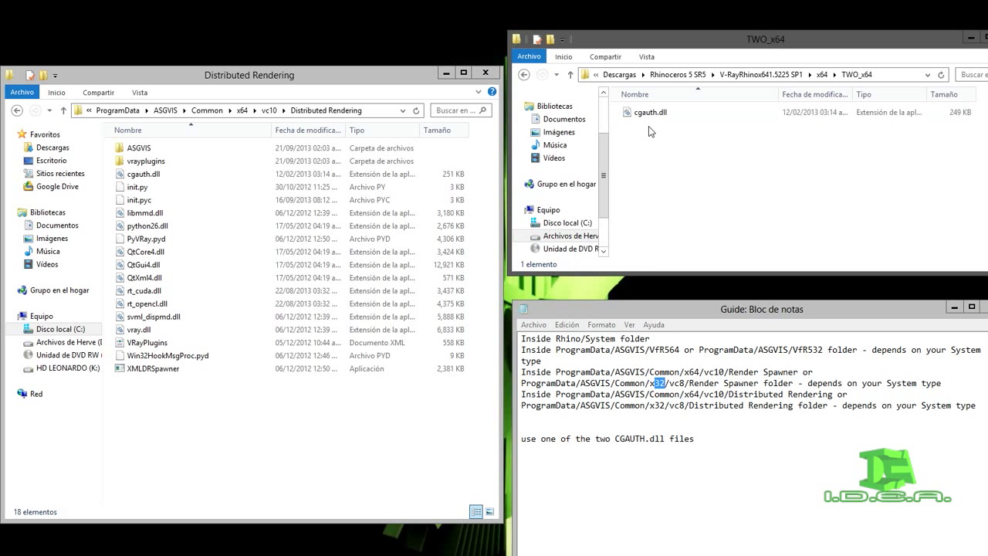
key("BackSpace")
left_click(651, 114)
double_click(650, 114)
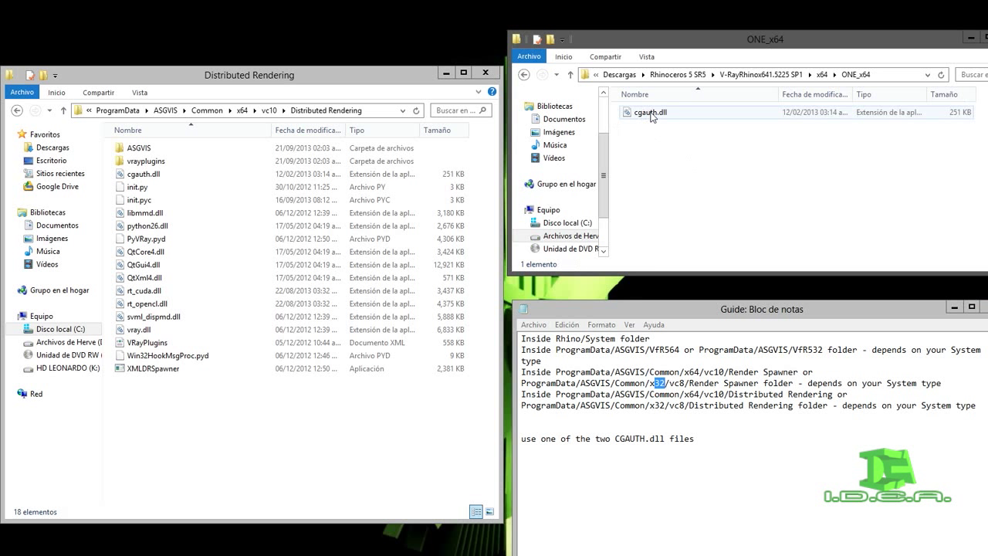
left_click(647, 112)
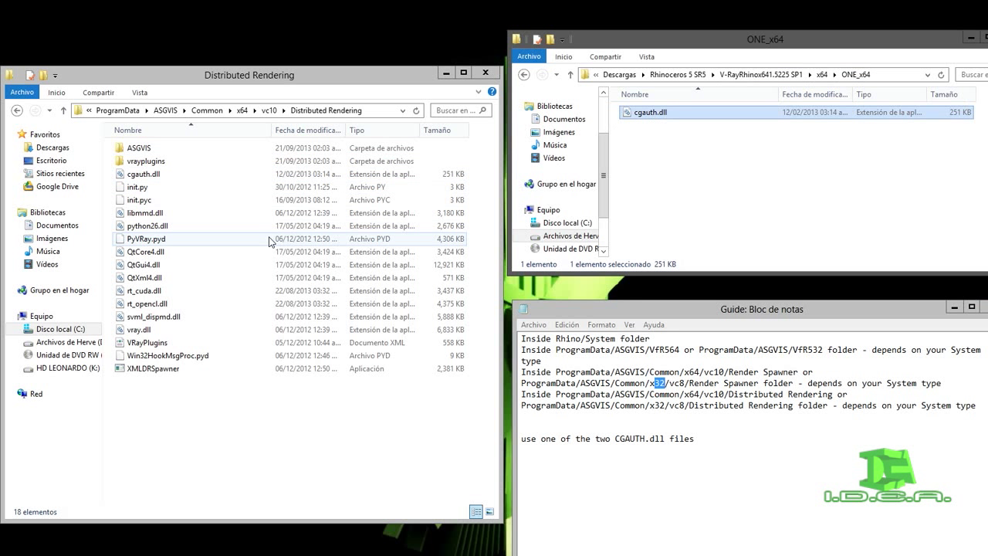
left_click(575, 383)
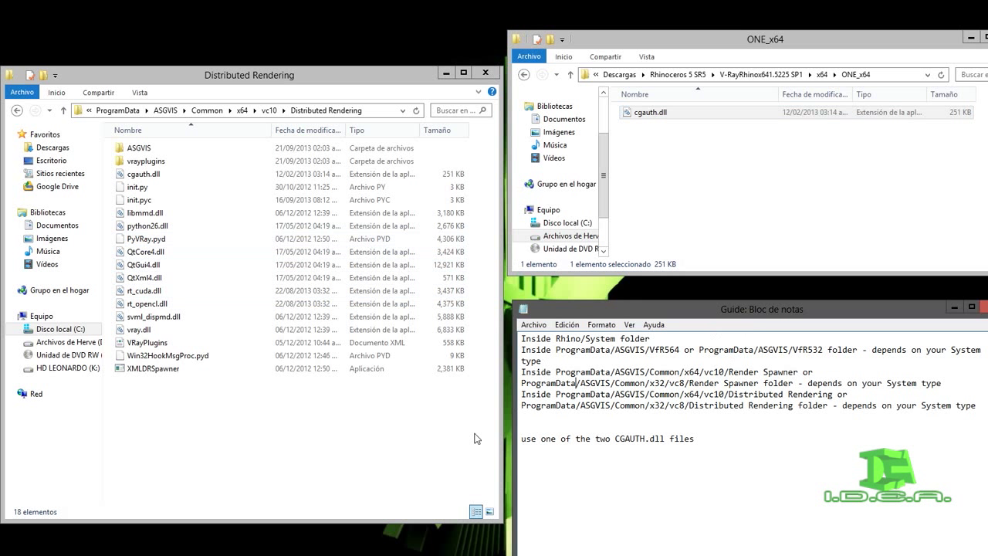
Unpin the V-Ray license service, Image to tiled, Lens analysis and other V-Ray tiles from Start
left_click(2, 553)
scroll(312, 325, "down", 2)
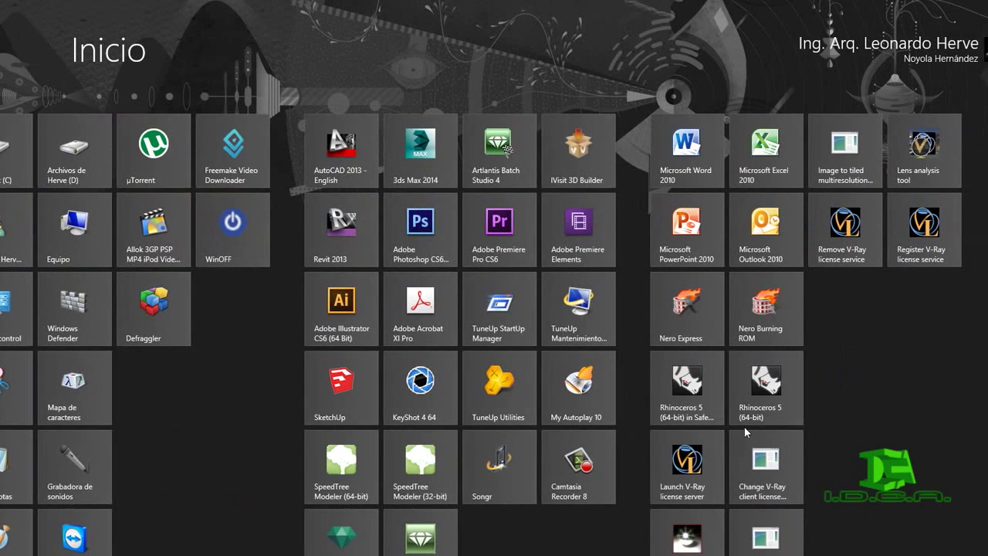
right_click(856, 243)
right_click(926, 235)
right_click(845, 155)
right_click(924, 154)
right_click(766, 467)
right_click(774, 540)
right_click(689, 539)
right_click(691, 463)
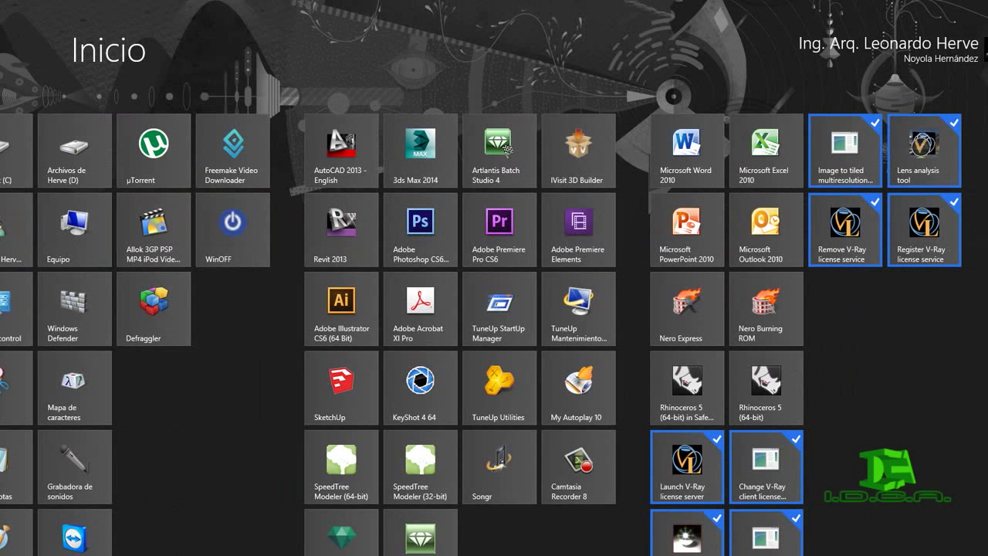
left_click(46, 540)
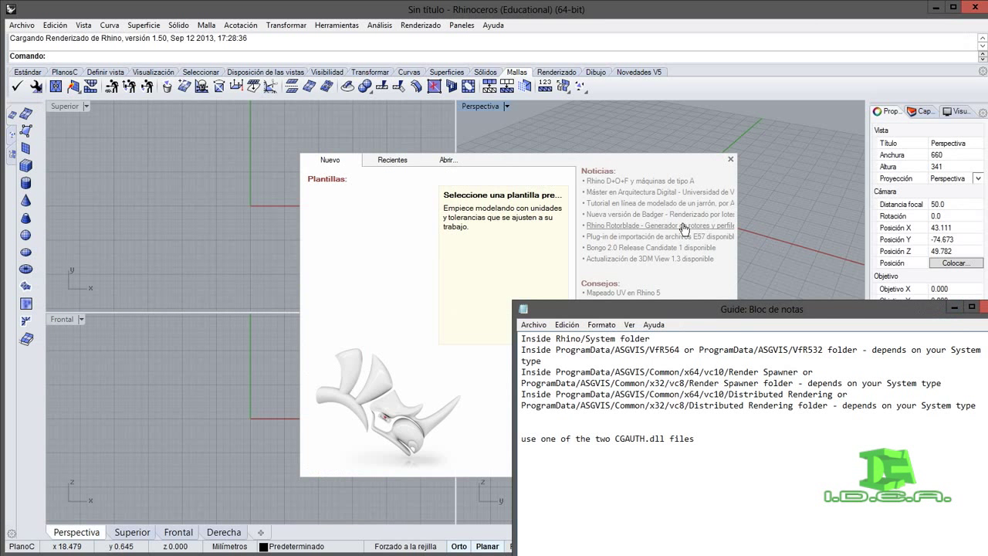
Close the startup template dialog and browse the Renderizado, Análisis and Ayuda > Plug-ins menus
left_click(784, 173)
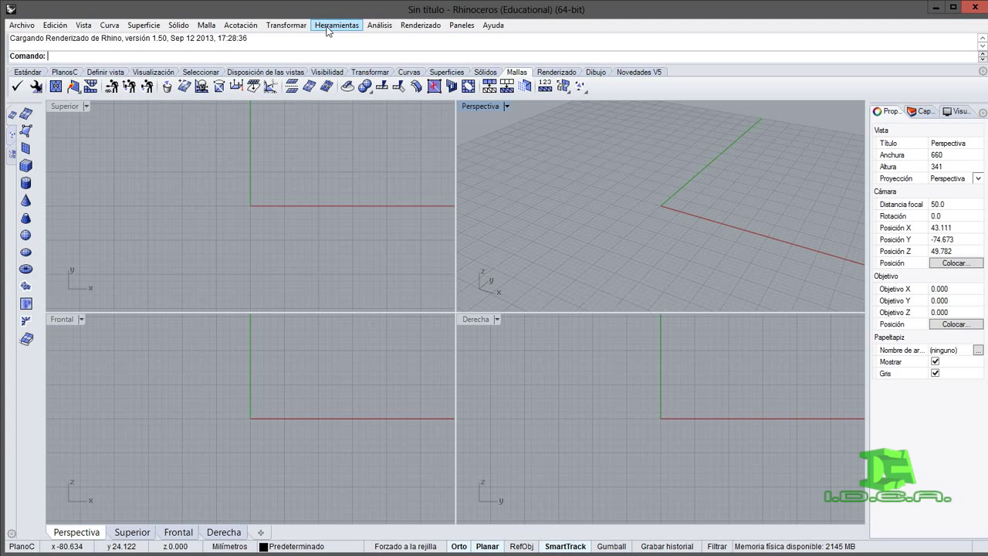
left_click(417, 25)
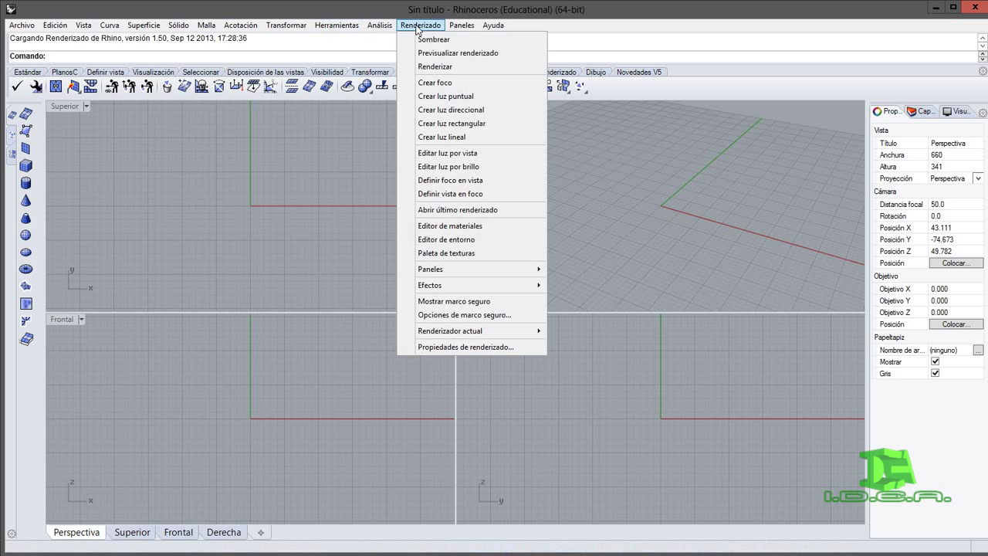
mouse_move(455, 33)
mouse_move(387, 30)
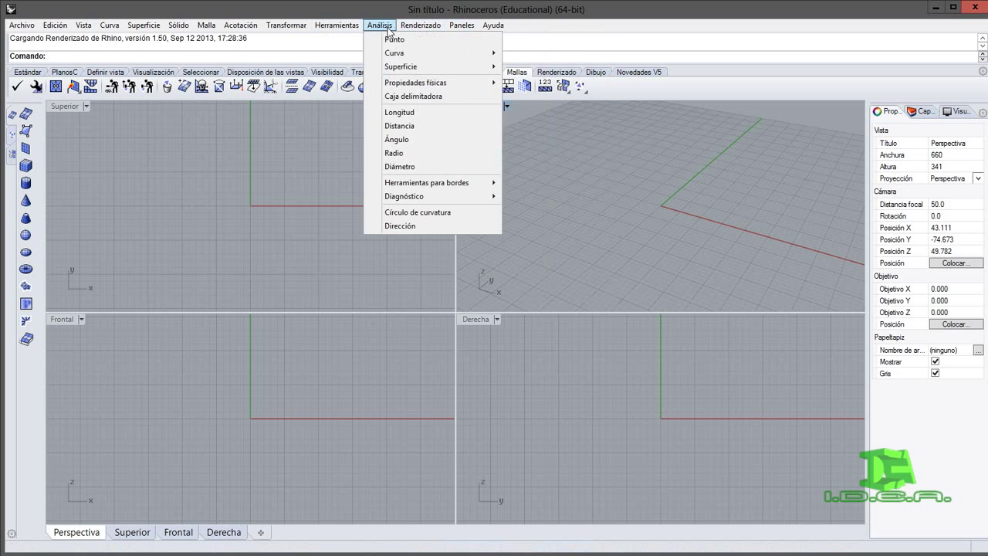
mouse_move(492, 27)
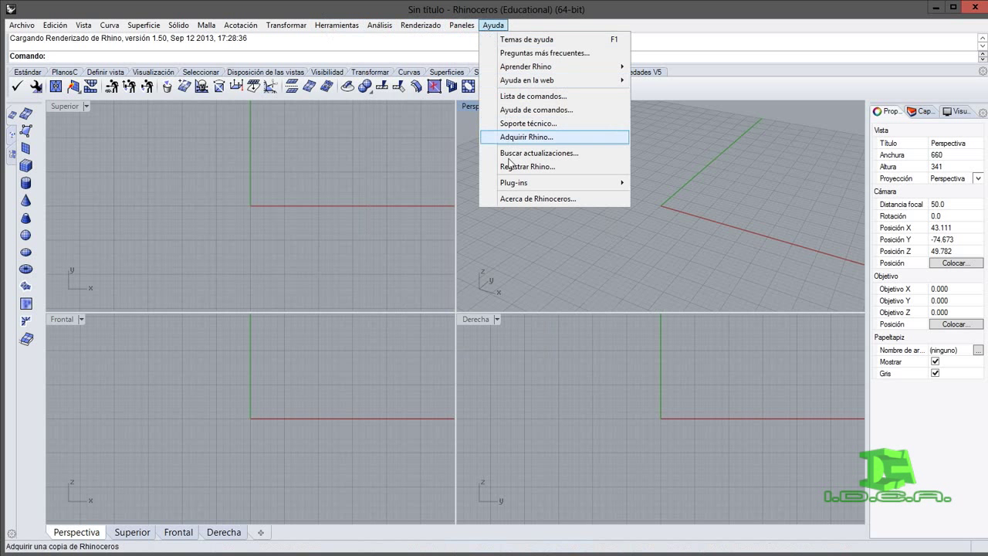
mouse_move(515, 185)
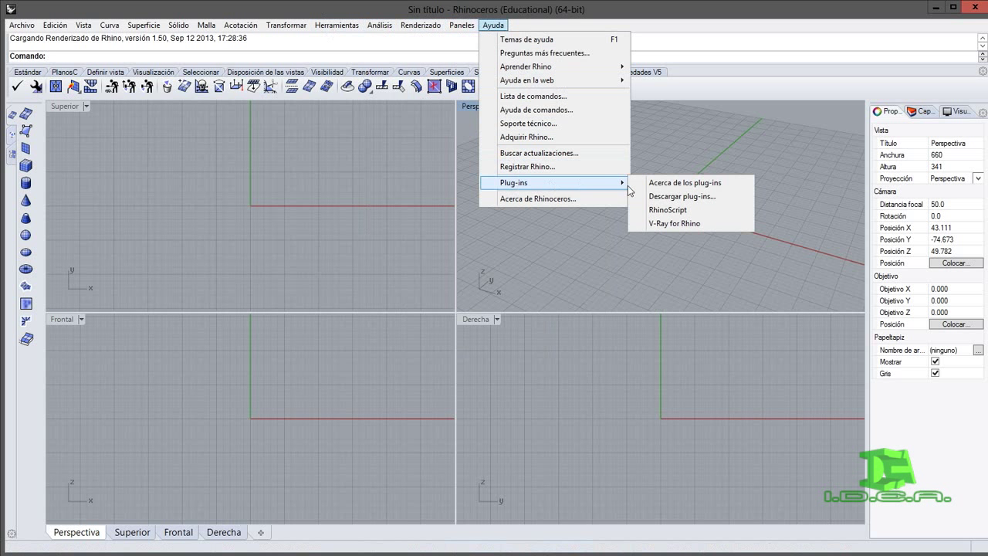
Open the V-Ray for Rhino help from Ayuda > Plug-ins, scroll its contents, then minimize Chrome
left_click(678, 225)
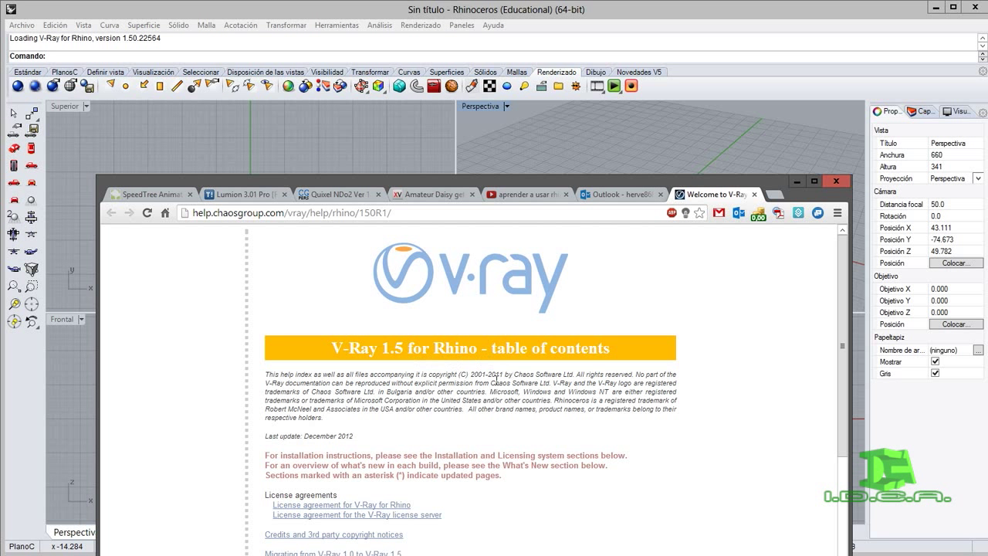
scroll(494, 379, "down", 3)
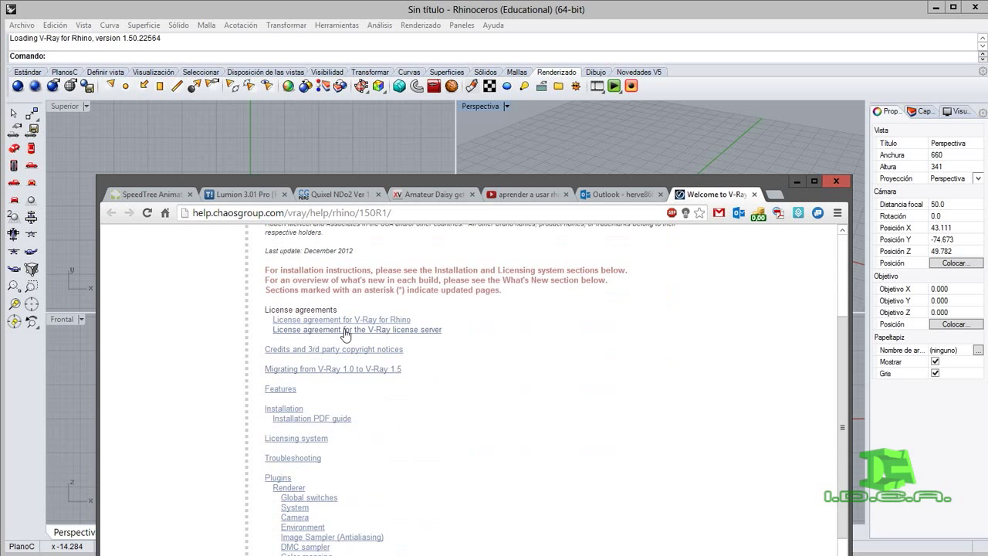
scroll(363, 349, "down", 3)
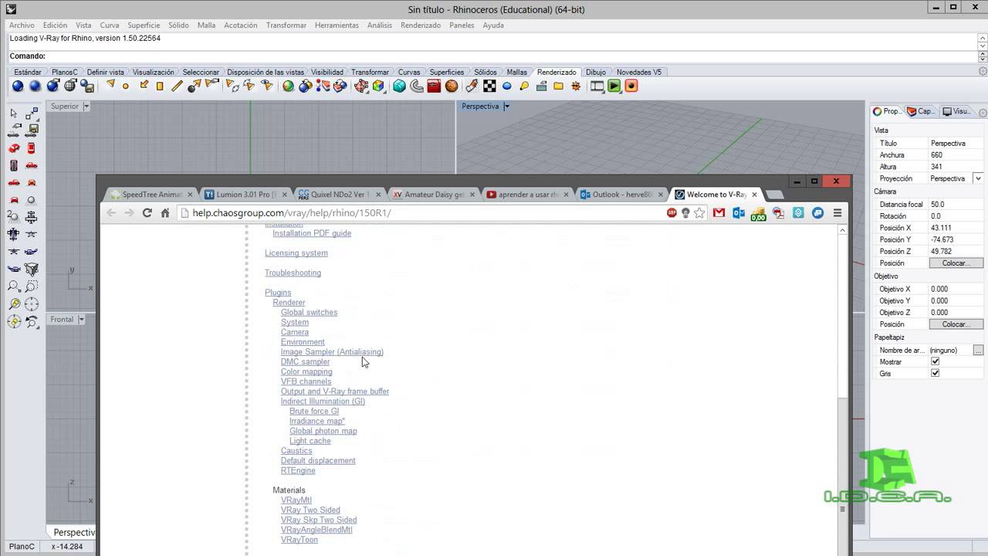
scroll(363, 361, "down", 2)
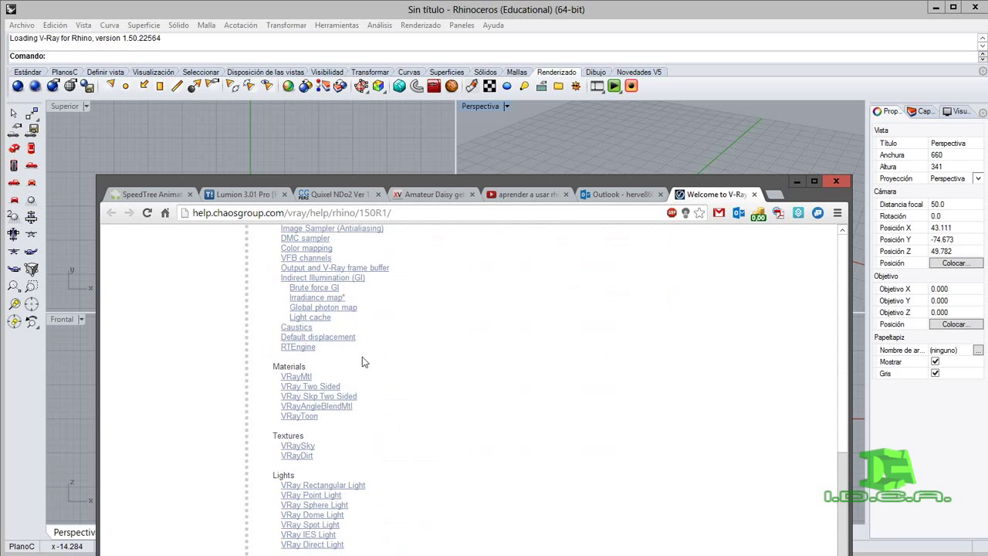
left_click(797, 182)
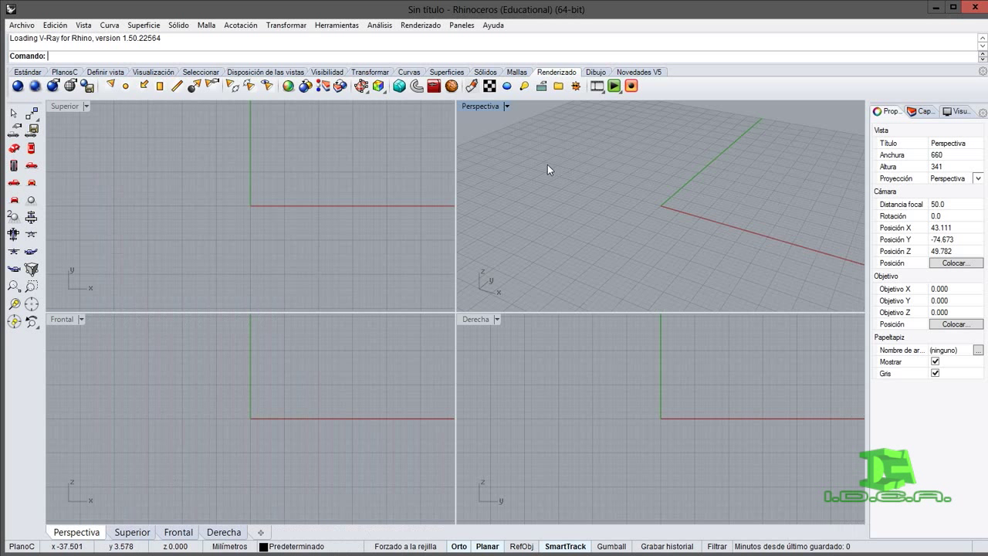
Browse the mesh, standard, construction plane, view, display, selection, layout, visibility and transform toolbar groups
left_click(516, 72)
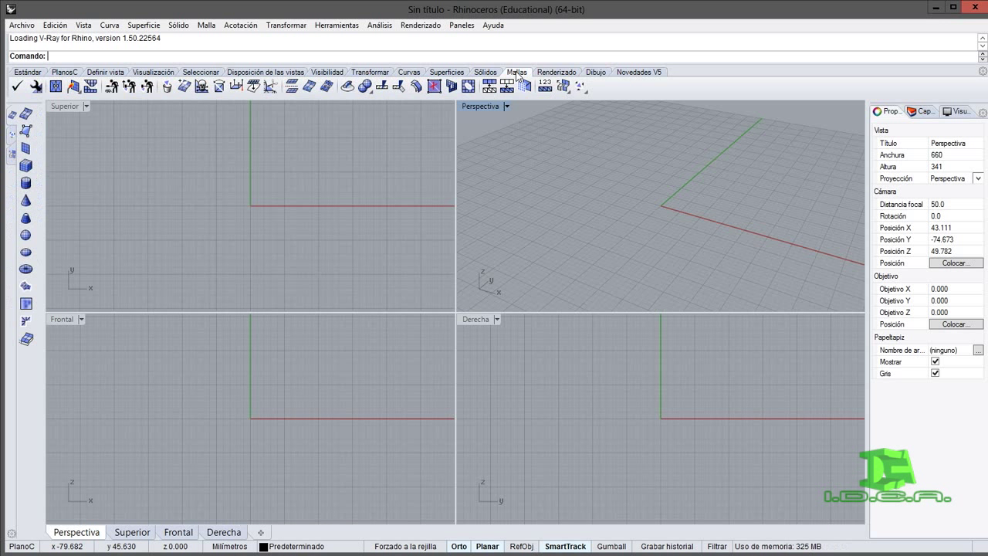
left_click(30, 73)
left_click(76, 74)
left_click(103, 73)
left_click(138, 73)
left_click(189, 73)
left_click(238, 73)
left_click(327, 72)
left_click(369, 73)
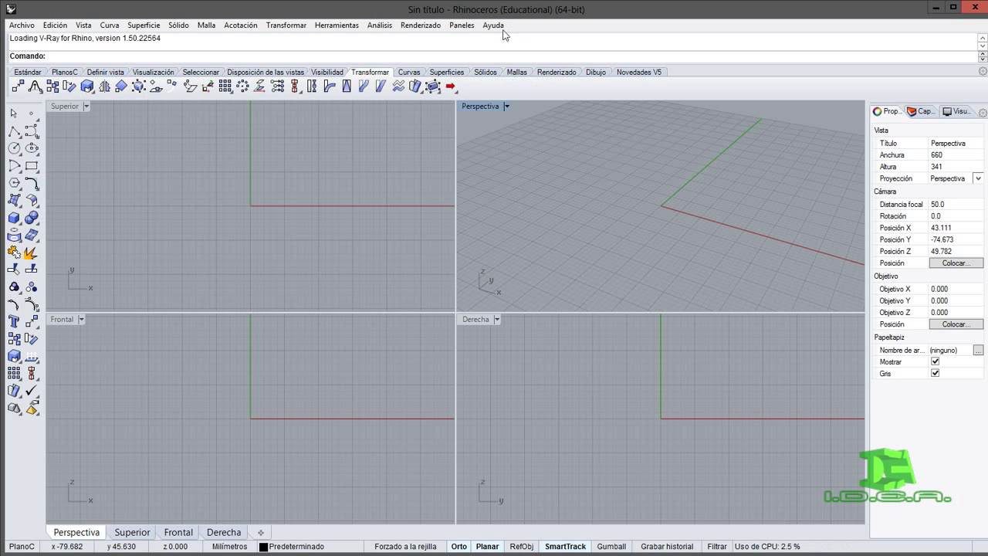
Reopen the V-Ray for Rhino help, scroll its contents and close the duplicate help tab
left_click(462, 25)
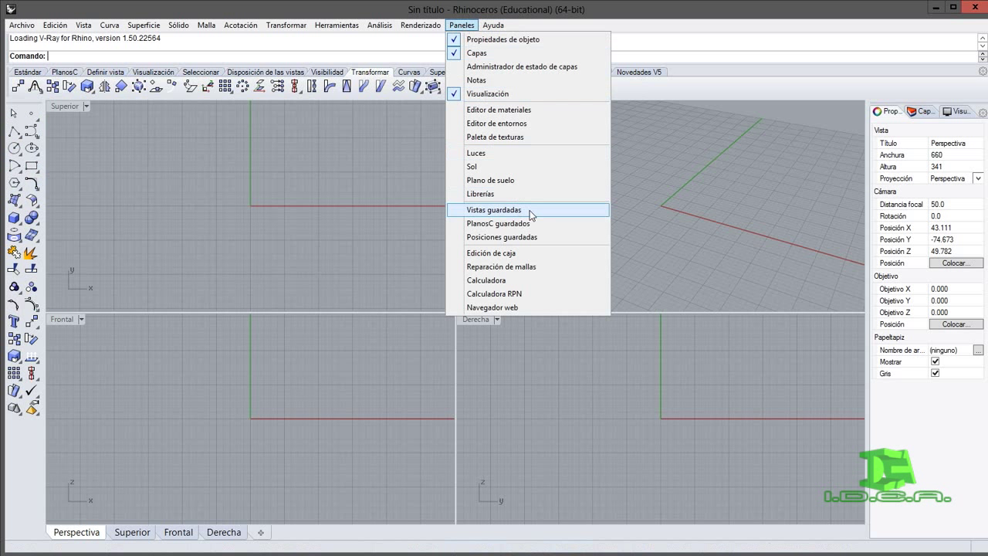
mouse_move(493, 25)
mouse_move(546, 185)
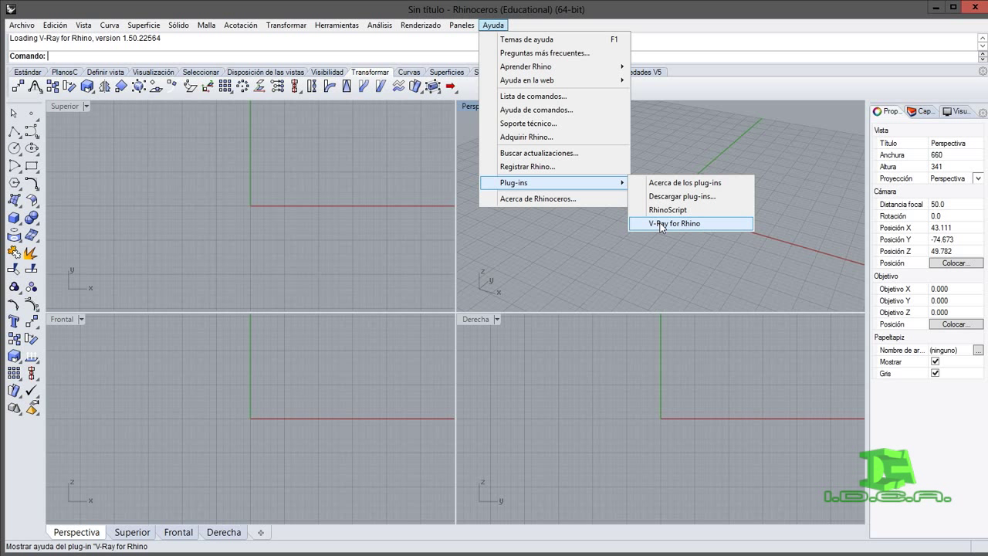
left_click(661, 223)
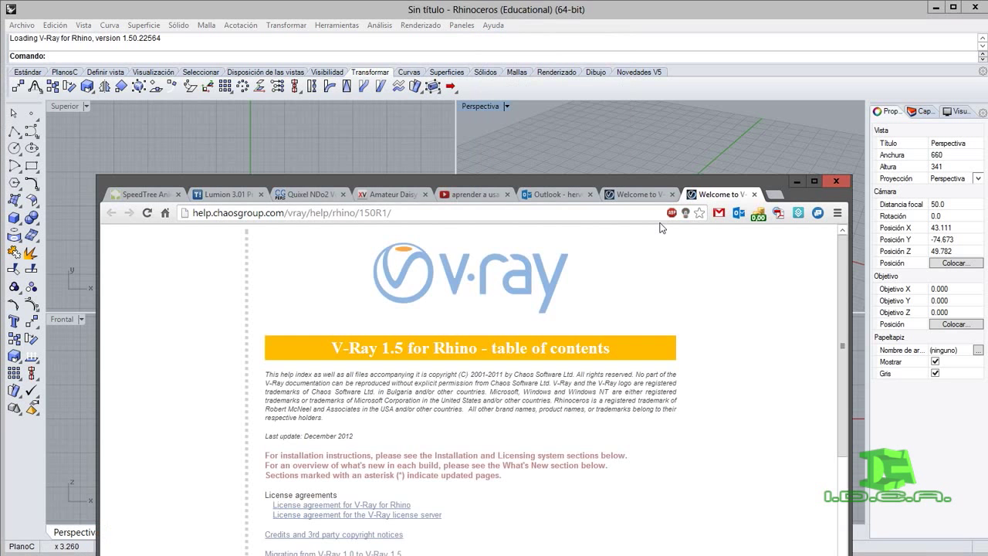
left_click_drag(771, 189, 722, 64)
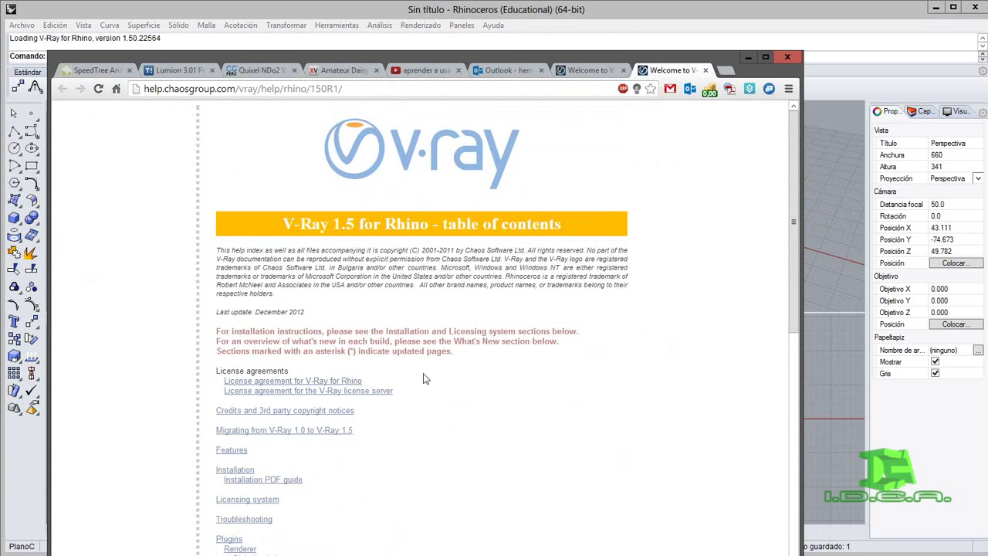
scroll(424, 377, "down", 3)
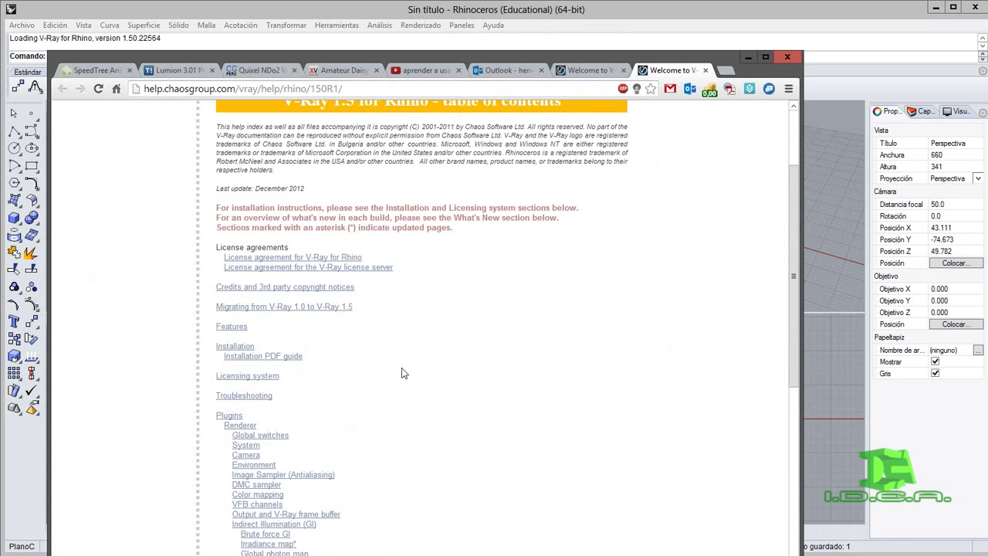
scroll(356, 375, "down", 6)
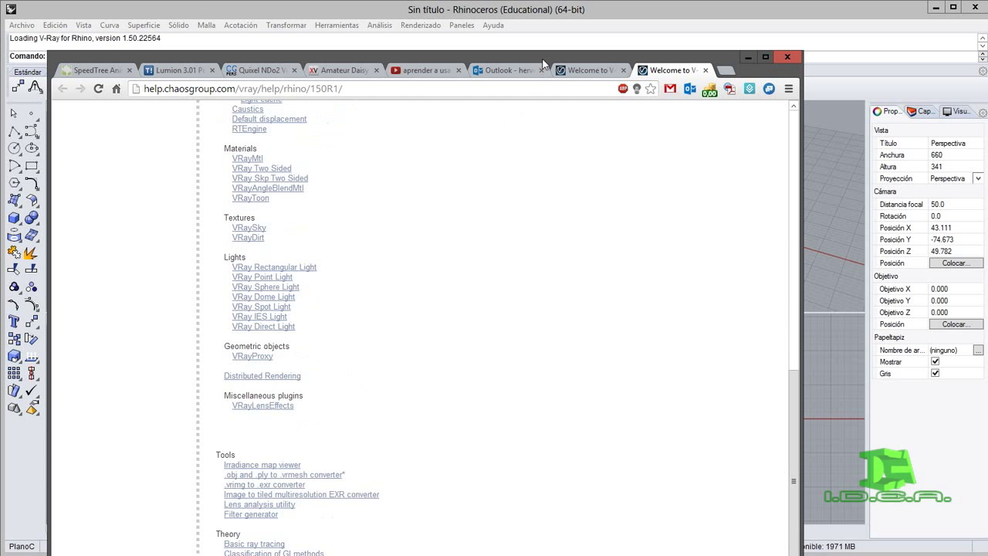
mouse_move(542, 61)
left_mouse_down()
mouse_move(541, 22)
mouse_move(538, 56)
mouse_move(542, 45)
left_mouse_up()
scroll(515, 242, "up", 4)
left_click(705, 55)
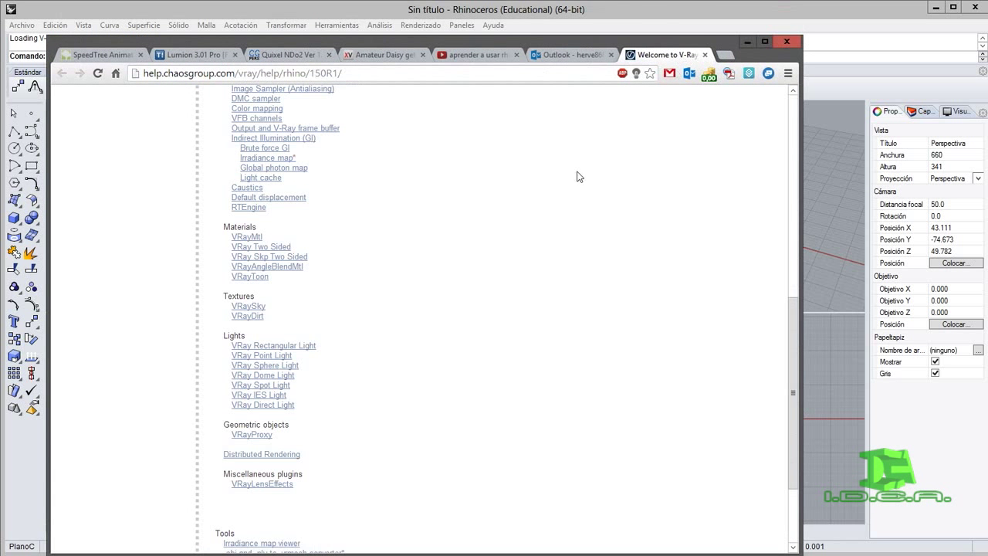
scroll(494, 179, "up", 3)
scroll(472, 183, "up", 3)
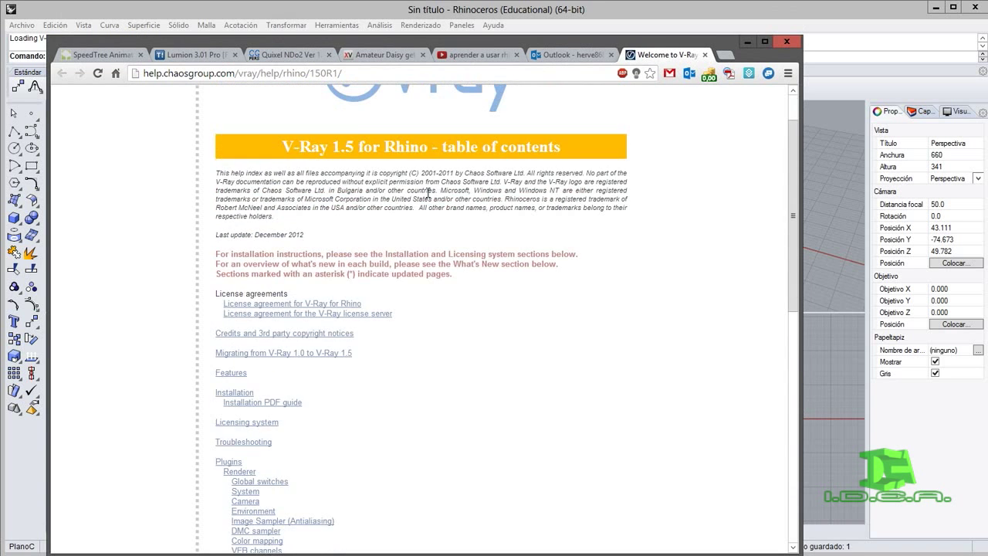
scroll(424, 192, "up", 1)
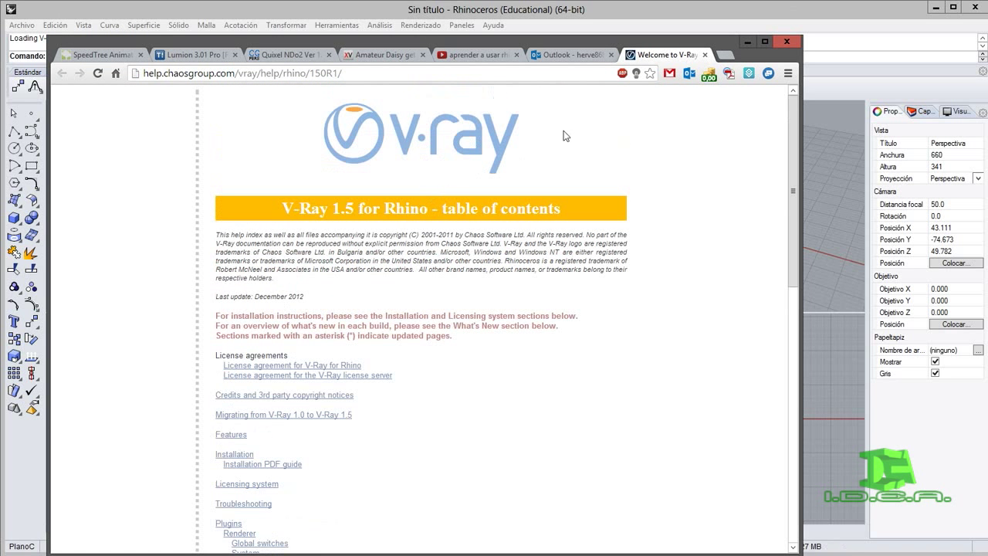
Bring Rhino back to the front, then raise the help window and scroll through it again
left_click_drag(709, 44, 735, 399)
left_click(612, 265)
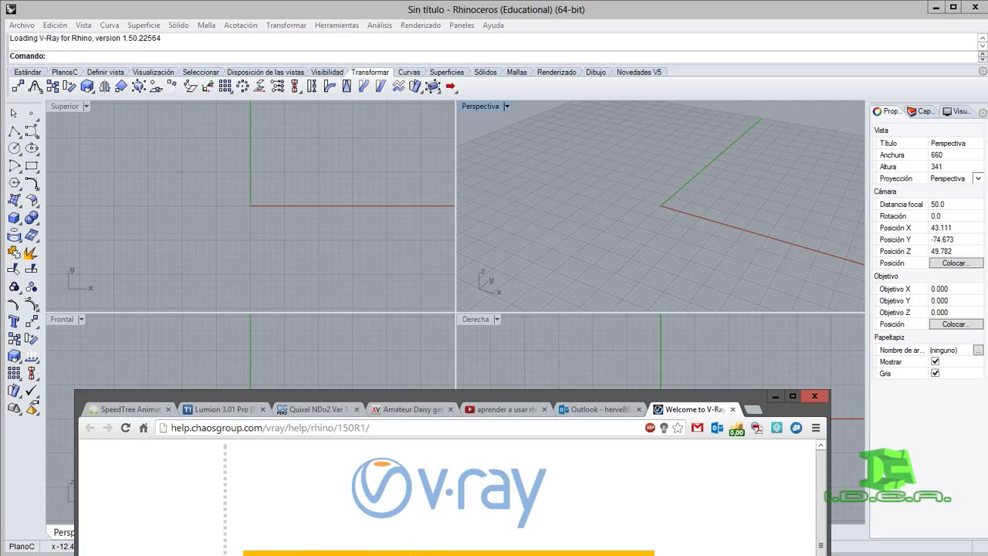
left_click_drag(597, 401, 601, 41)
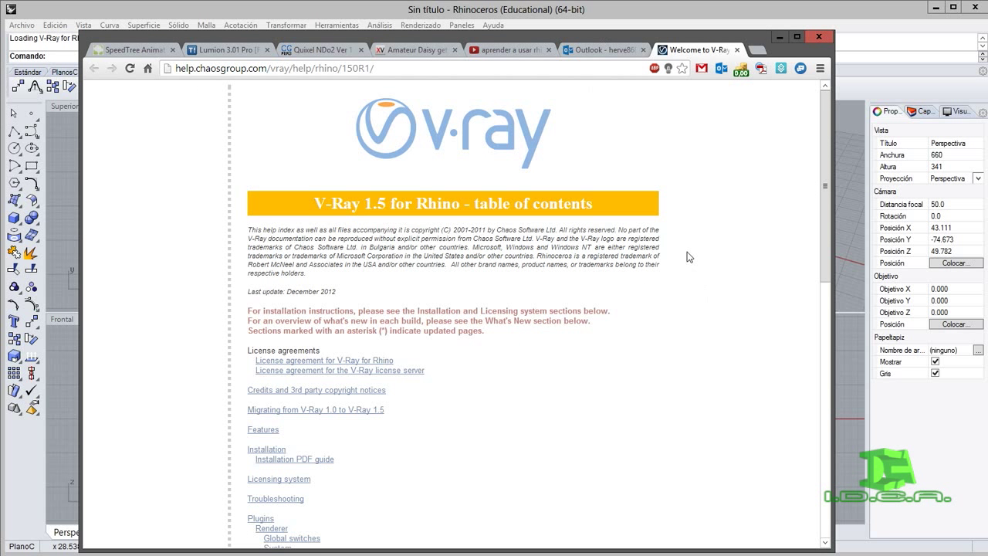
scroll(688, 257, "down", 7)
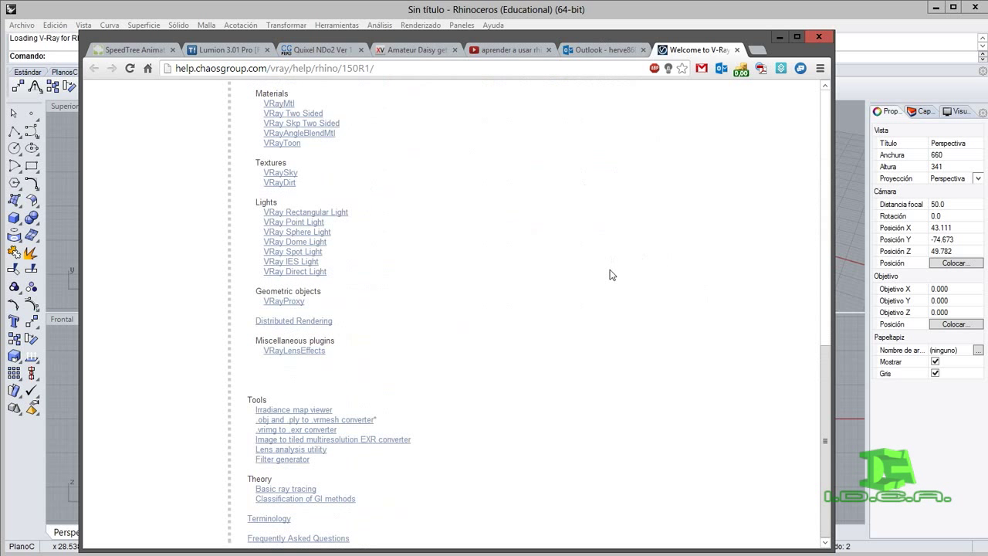
scroll(609, 270, "up", 8)
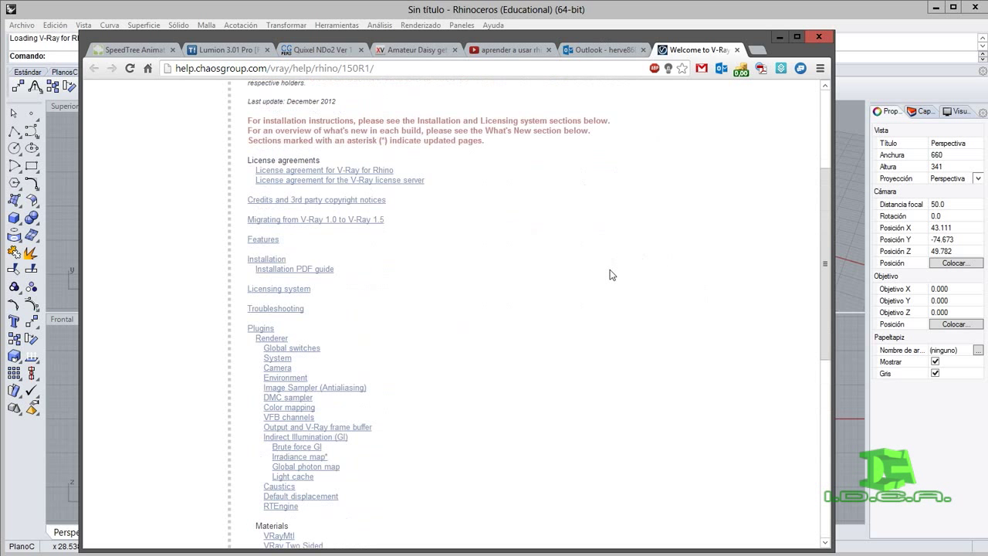
scroll(610, 275, "up", 2)
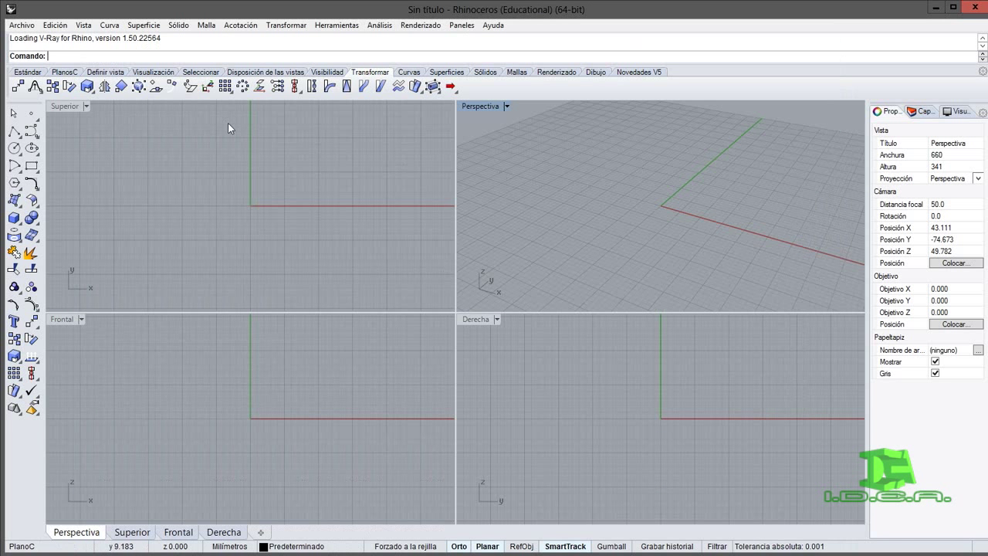
Start Archivo > Exportar selección and activate the Superior then Perspectiva viewports
left_click(22, 25)
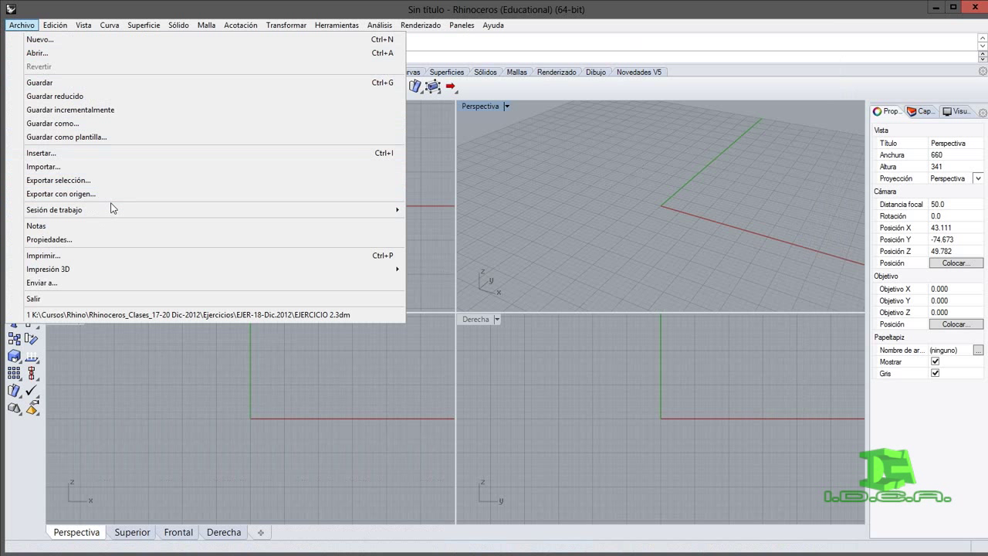
left_click(110, 179)
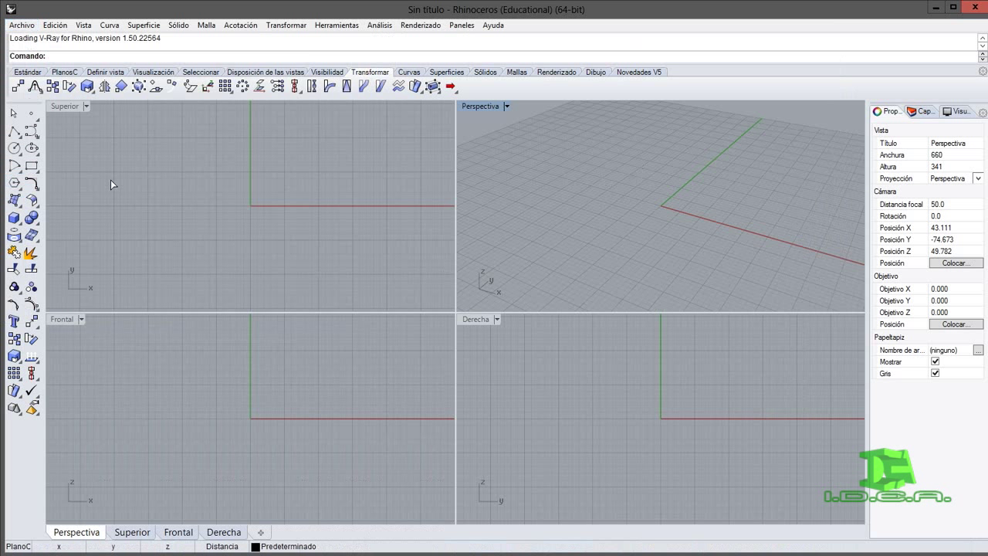
left_click(369, 171)
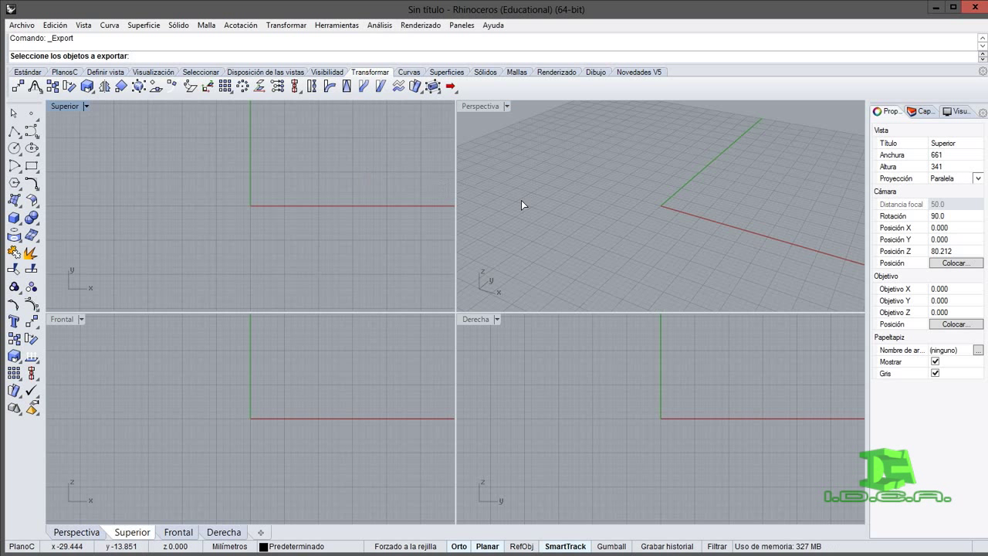
left_click(677, 197)
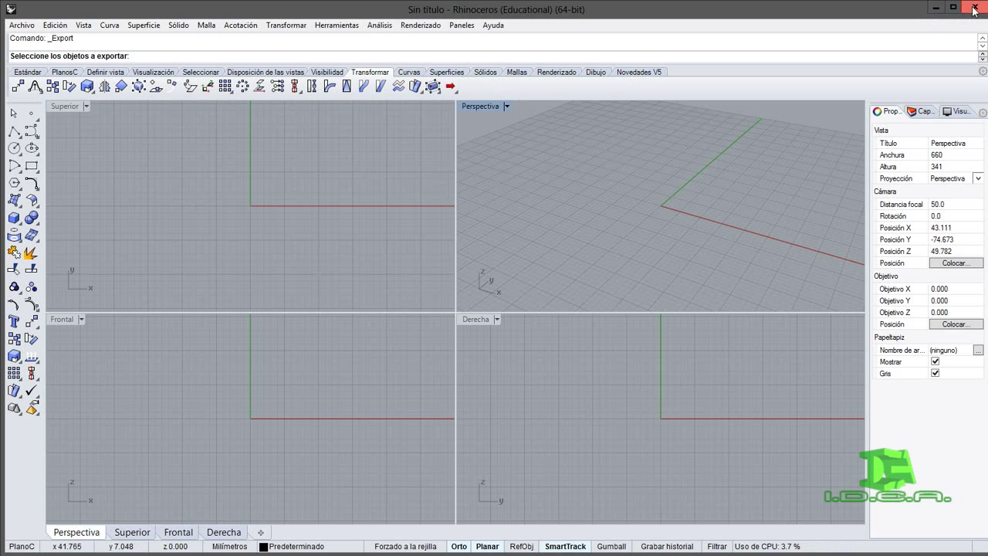
Reopen the V-Ray for Rhino help, close the duplicate tab and minimise Chrome
left_click(497, 26)
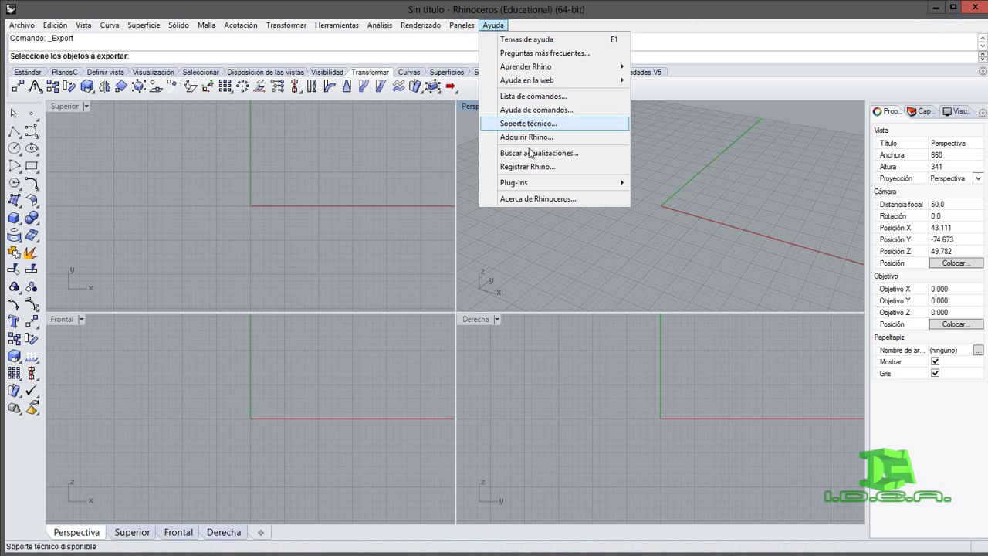
mouse_move(595, 183)
left_click(674, 223)
left_click(737, 46)
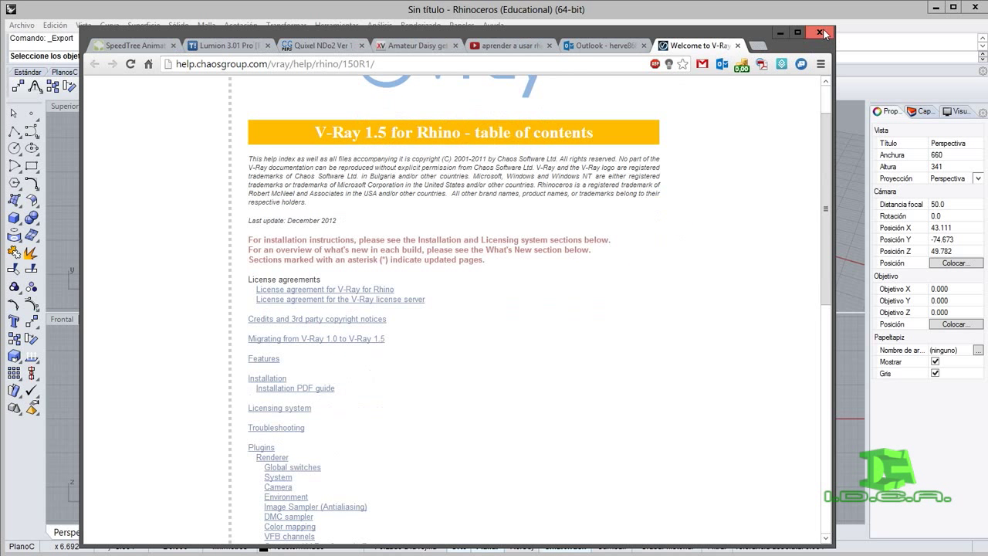
left_click(779, 33)
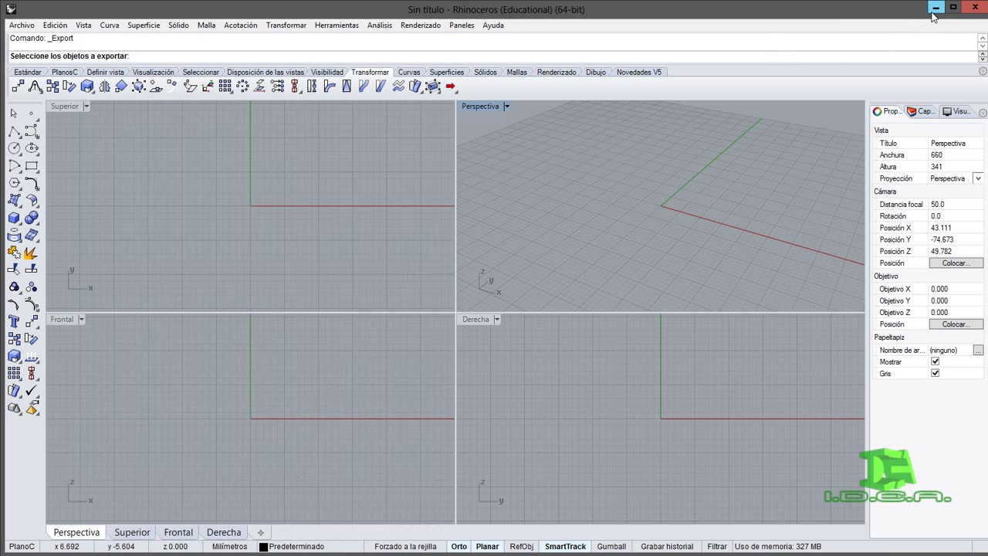
Close Rhino without saving changes, then close the Notepad guide
left_click(975, 7)
left_click(515, 311)
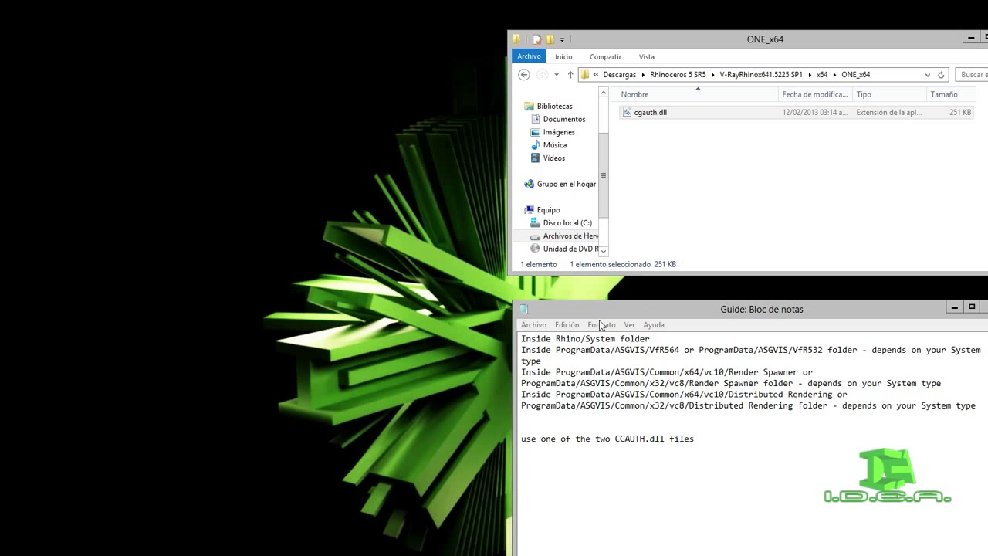
left_click_drag(680, 310, 344, 277)
left_click(660, 271)
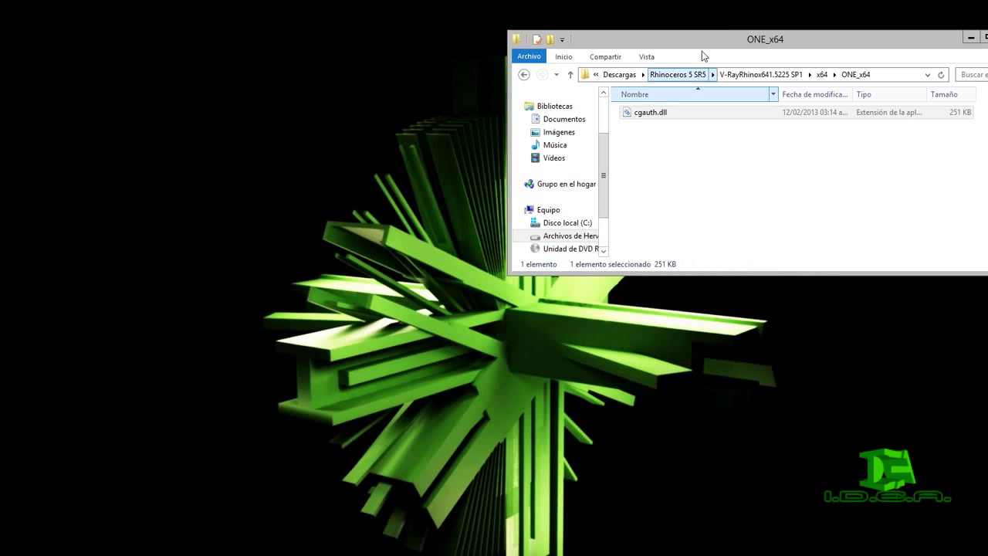
Centre and enlarge the Explorer window, going up from ONE_x64 to the Rhinoceros 5 SR5 folder
left_click_drag(731, 43, 396, 129)
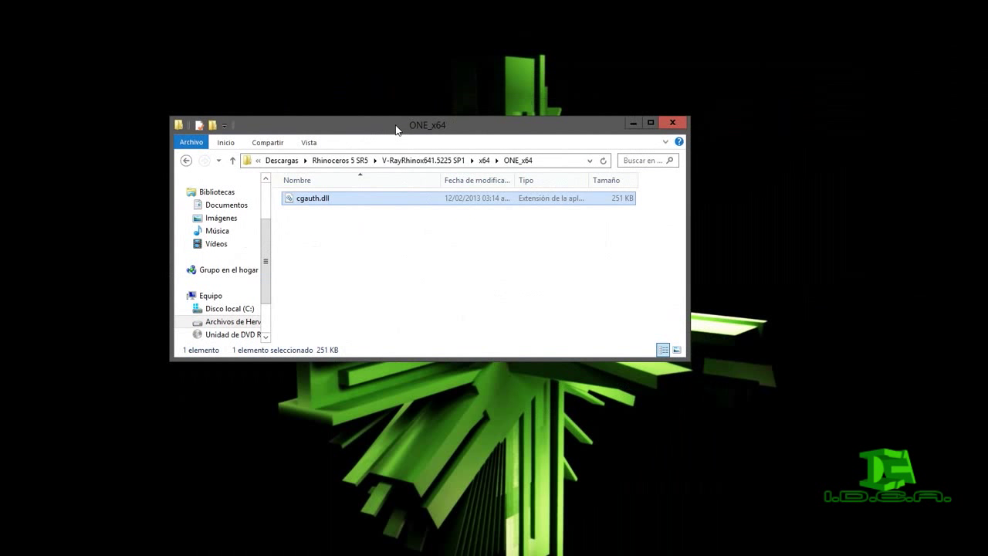
left_click_drag(396, 128, 432, 186)
left_click(462, 320)
key("alt+Up")
key("alt+Up")
key("alt+Up")
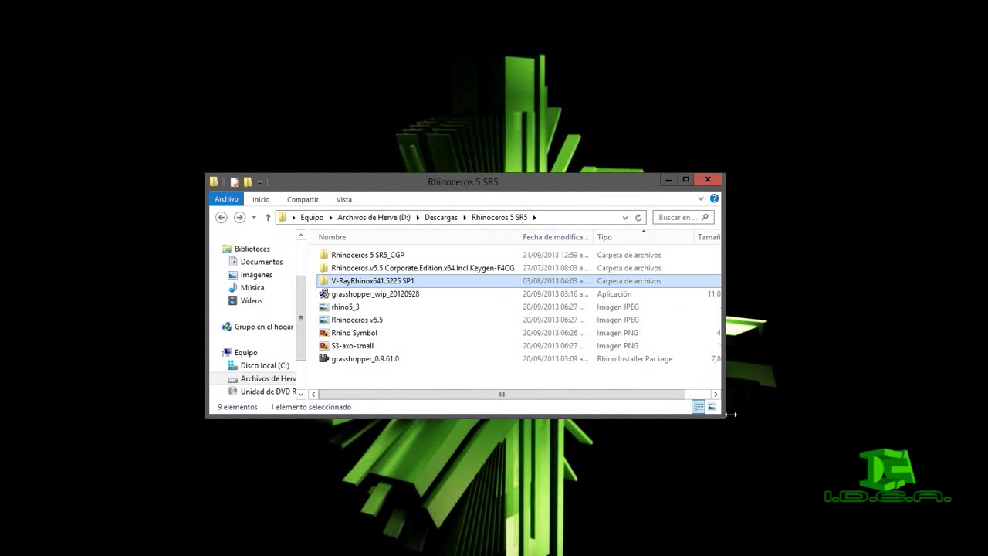
left_click_drag(728, 414, 717, 541)
left_click_drag(534, 179, 573, 149)
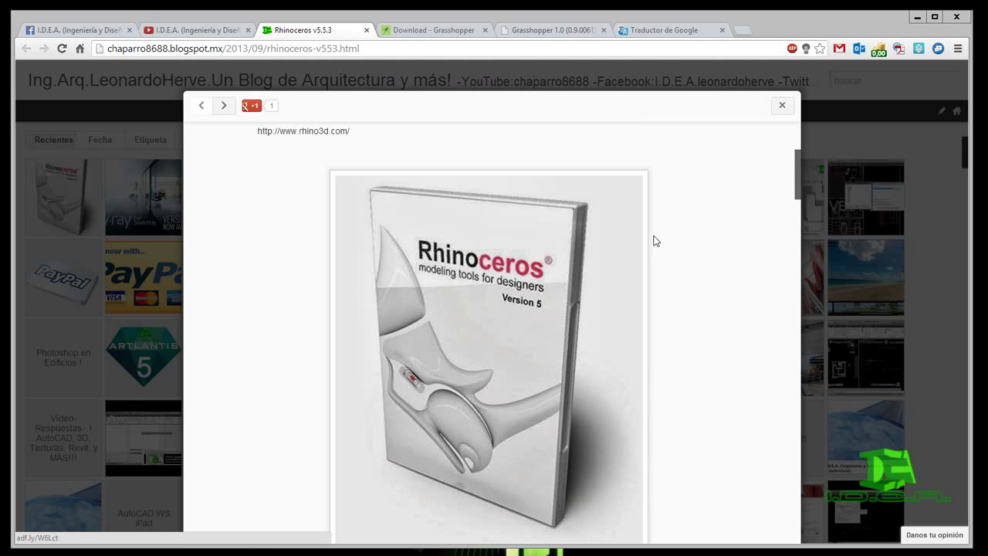
Scroll the Rhinoceros v5.5.3 post to its V-Ray download links, then switch to the I.D.E.A. YouTube tab
scroll(698, 263, "down", 20)
scroll(696, 258, "down", 8)
scroll(696, 258, "up", 5)
scroll(696, 257, "up", 2)
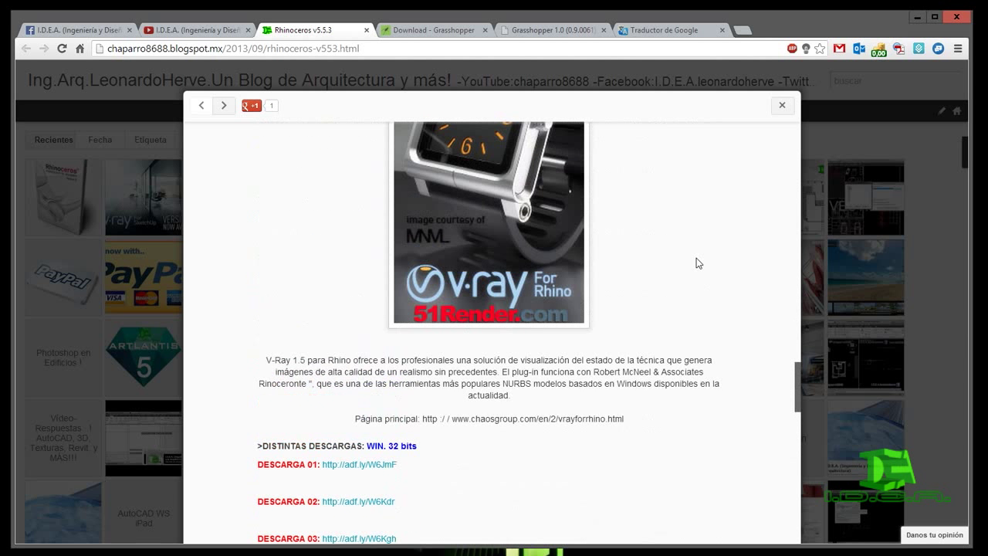
scroll(697, 258, "up", 10)
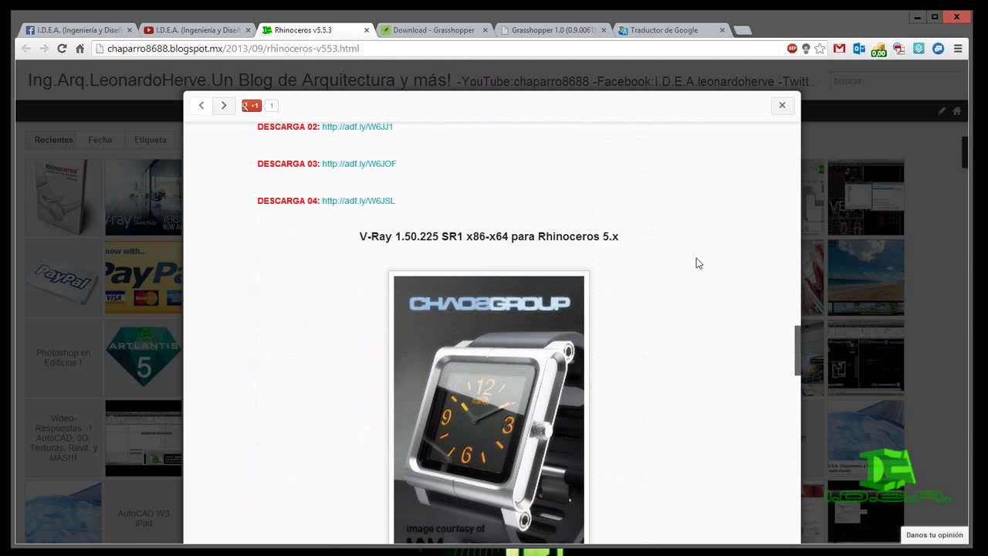
scroll(696, 258, "up", 2)
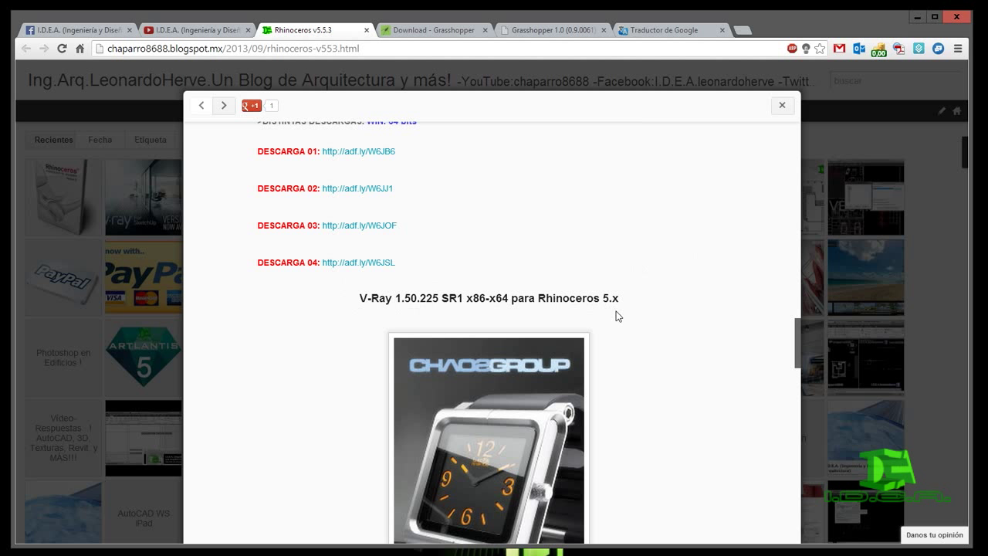
left_click(174, 30)
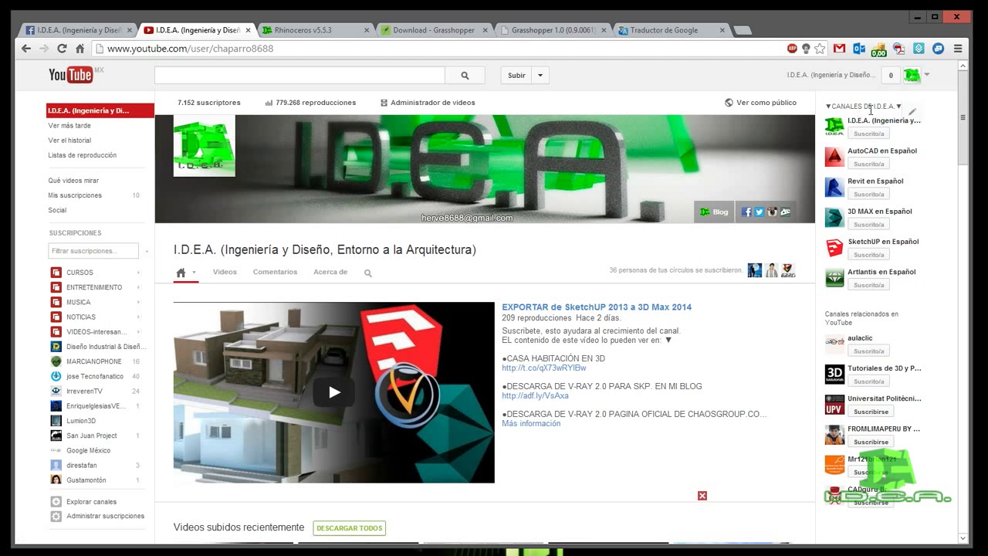
left_click(301, 49)
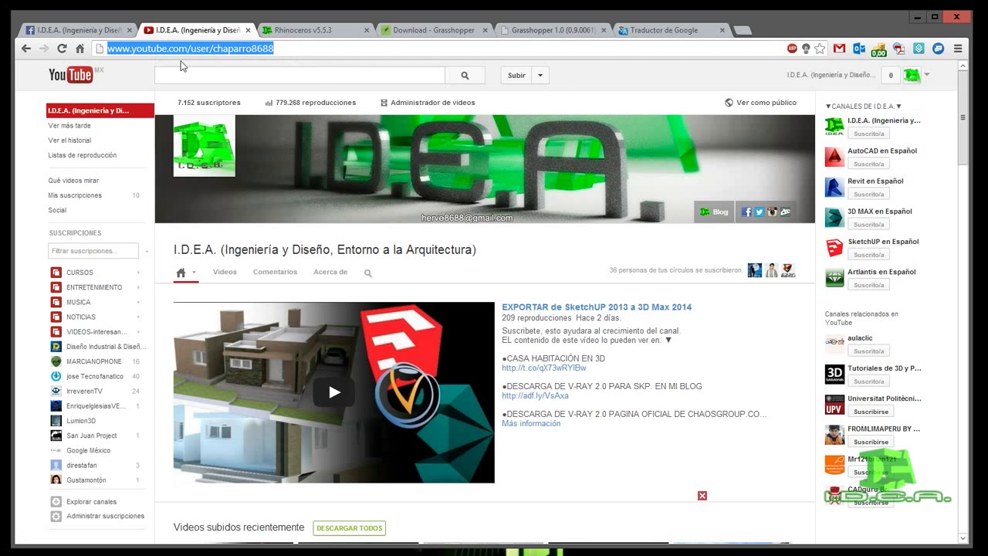
left_click(64, 30)
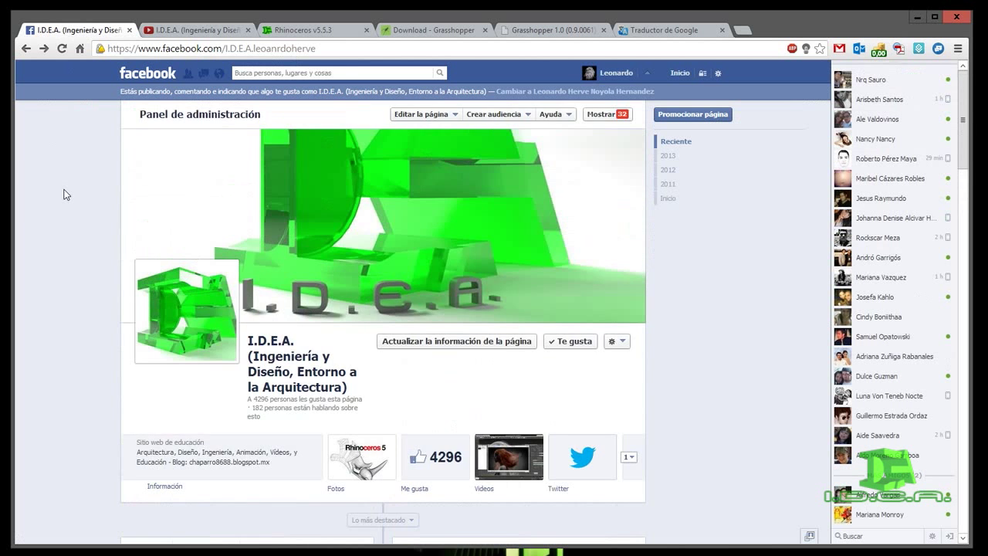
scroll(65, 195, "down", 5)
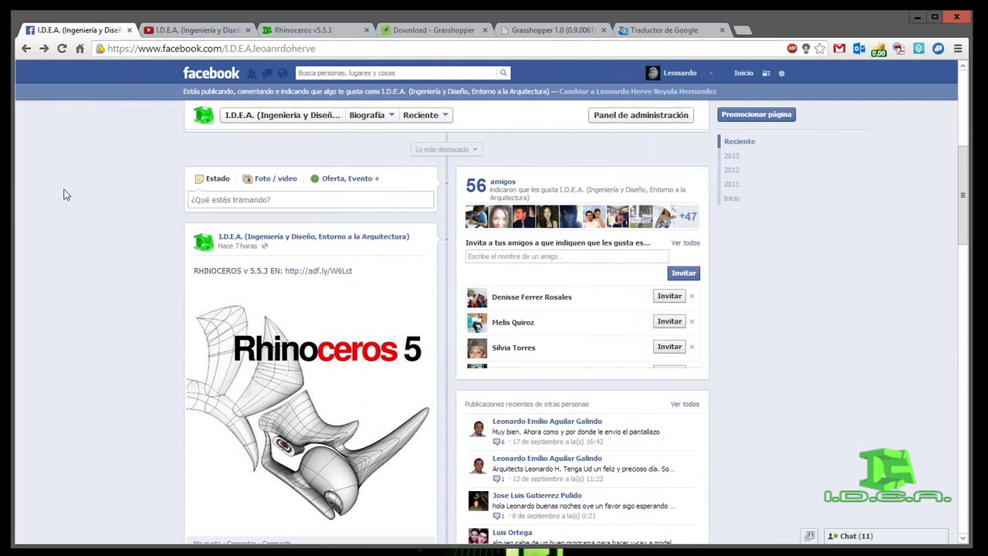
scroll(65, 227, "down", 2)
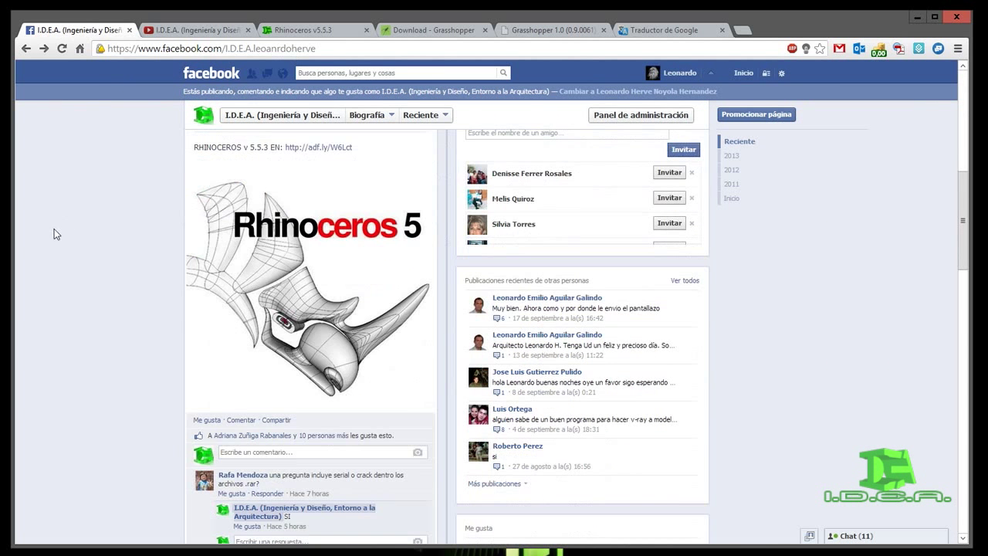
scroll(66, 237, "down", 10)
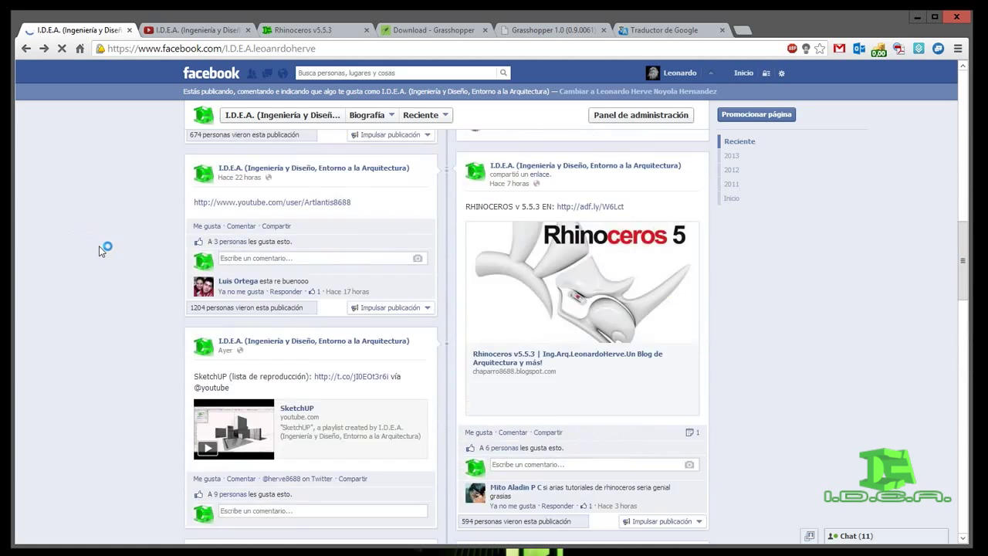
scroll(101, 249, "up", 10)
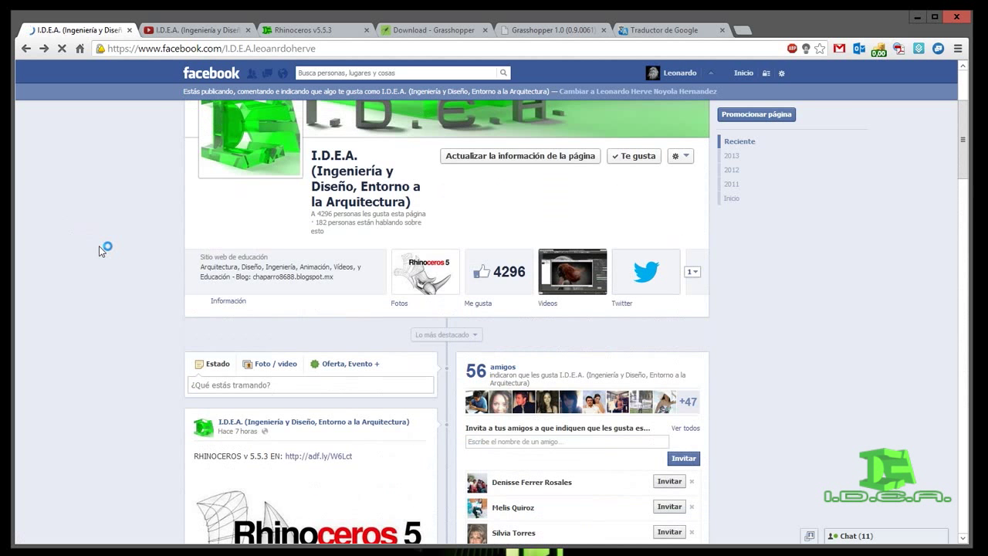
scroll(100, 248, "up", 2)
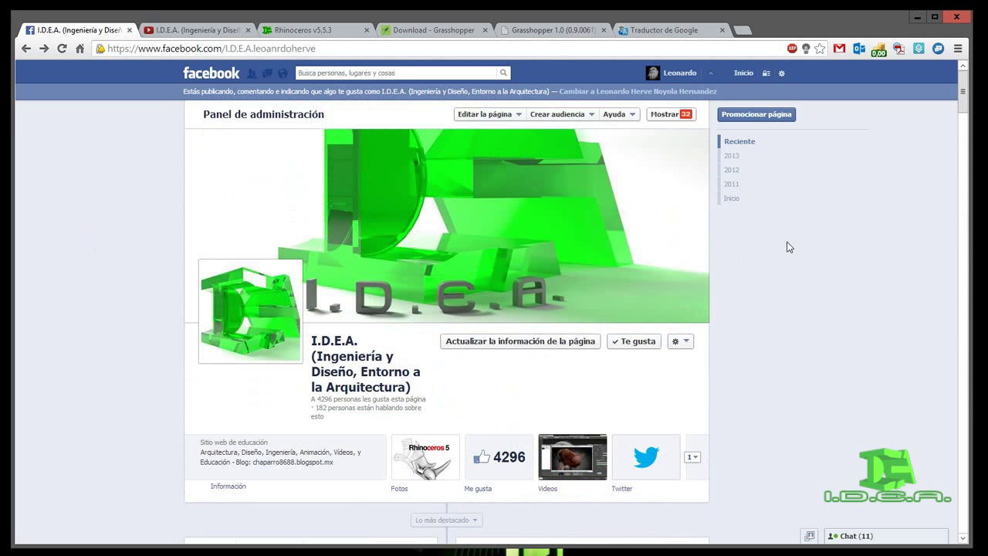
left_click(188, 32)
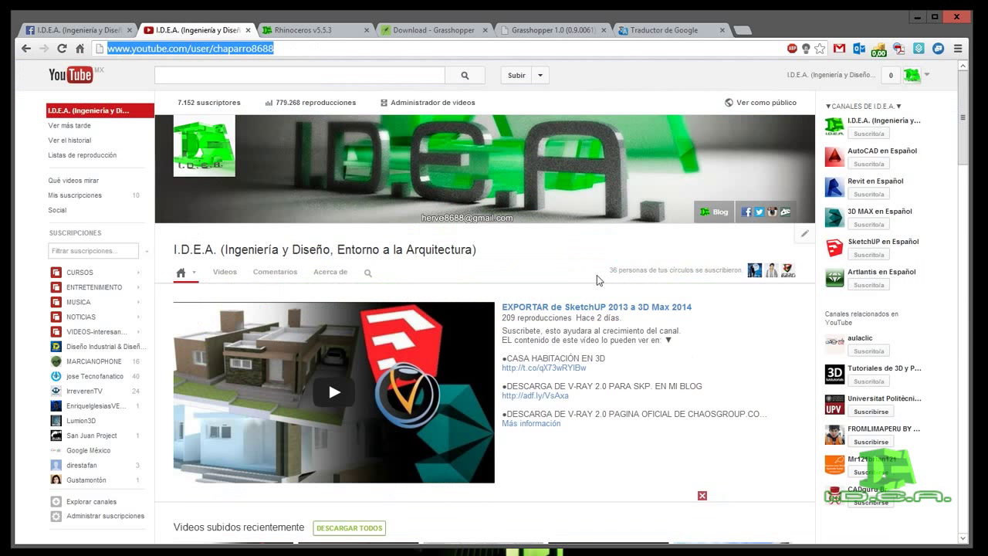
scroll(597, 274, "down", 6)
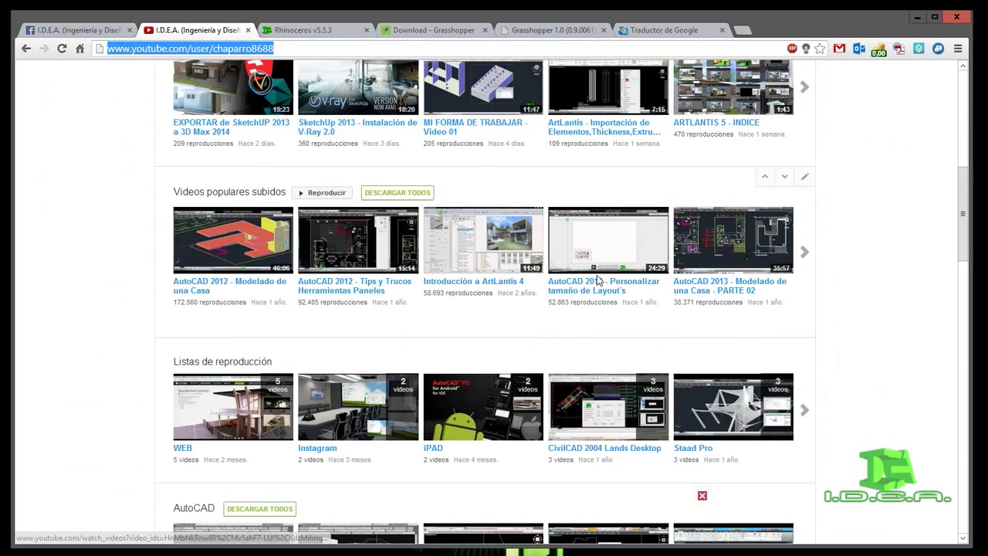
scroll(596, 280, "down", 6)
scroll(603, 268, "down", 3)
scroll(603, 268, "up", 15)
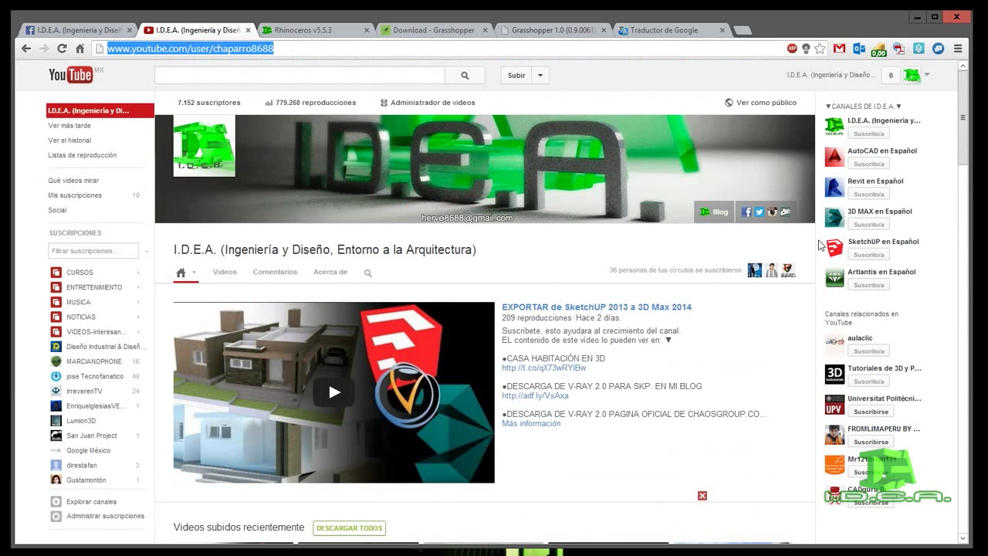